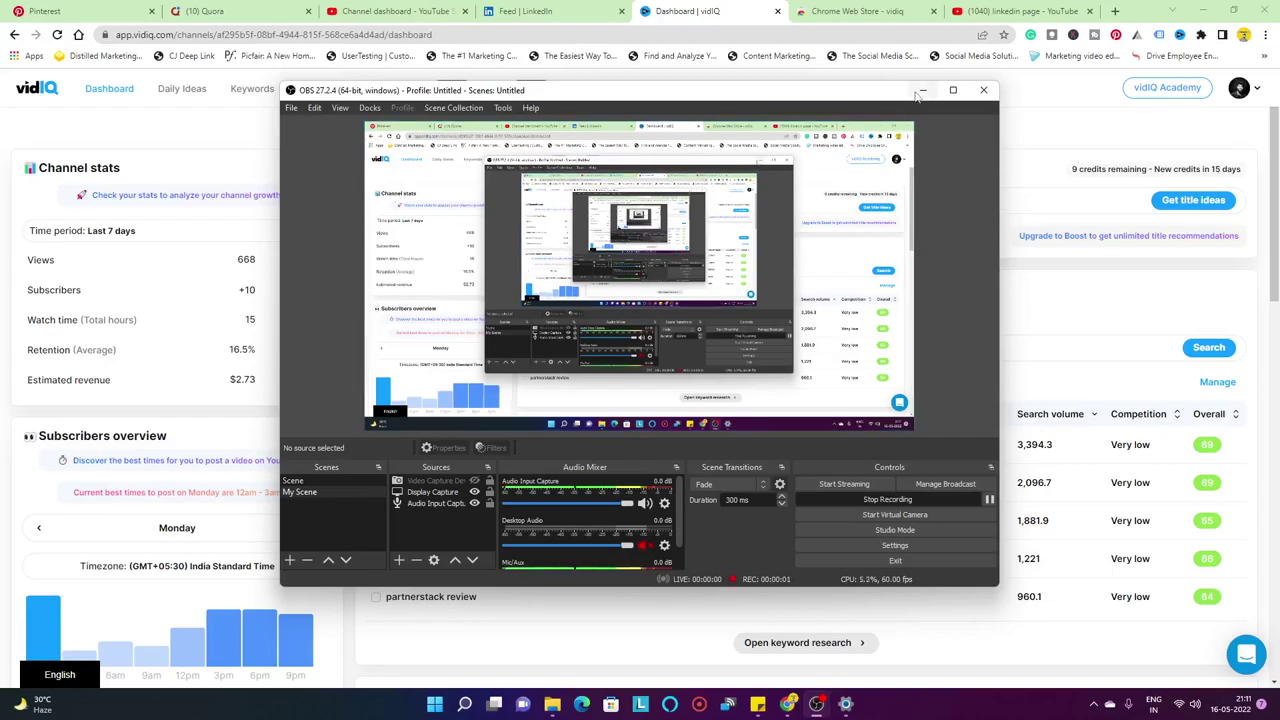
# - Minimize the recording window and set the channel stats time period to Last 30 days
pyautogui.click(920, 92)
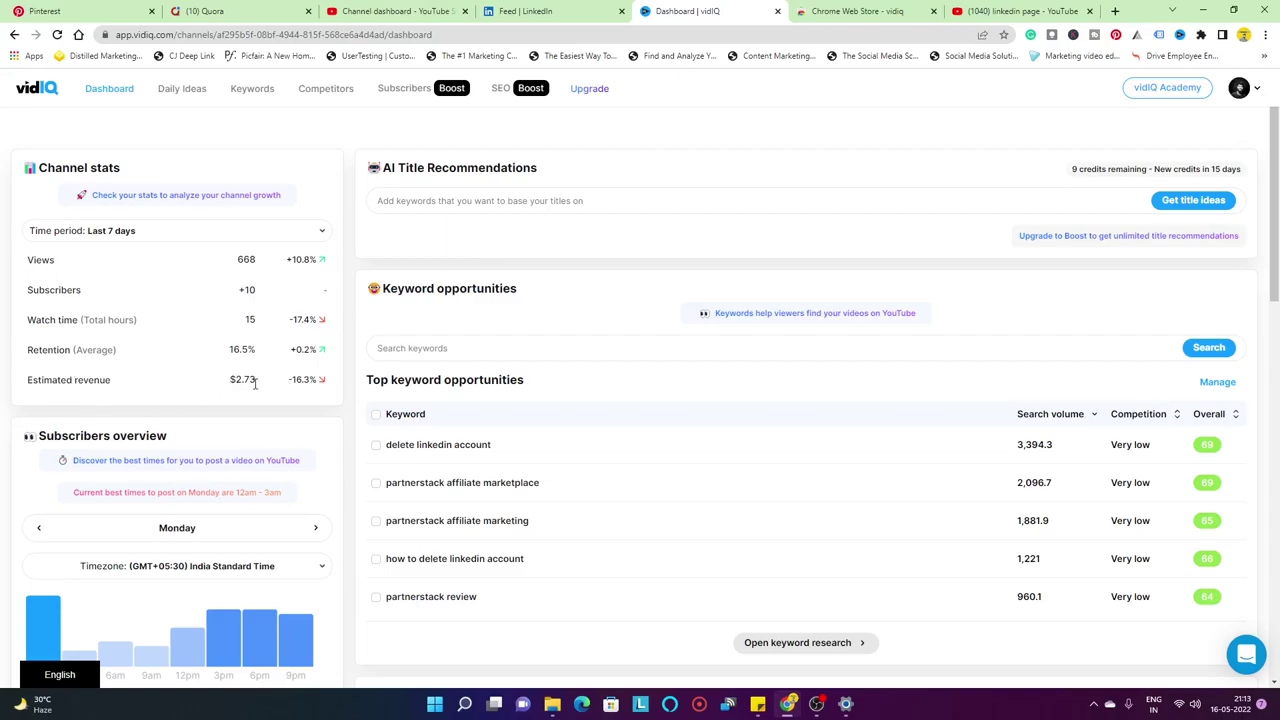
pyautogui.click(306, 234)
pyautogui.click(174, 284)
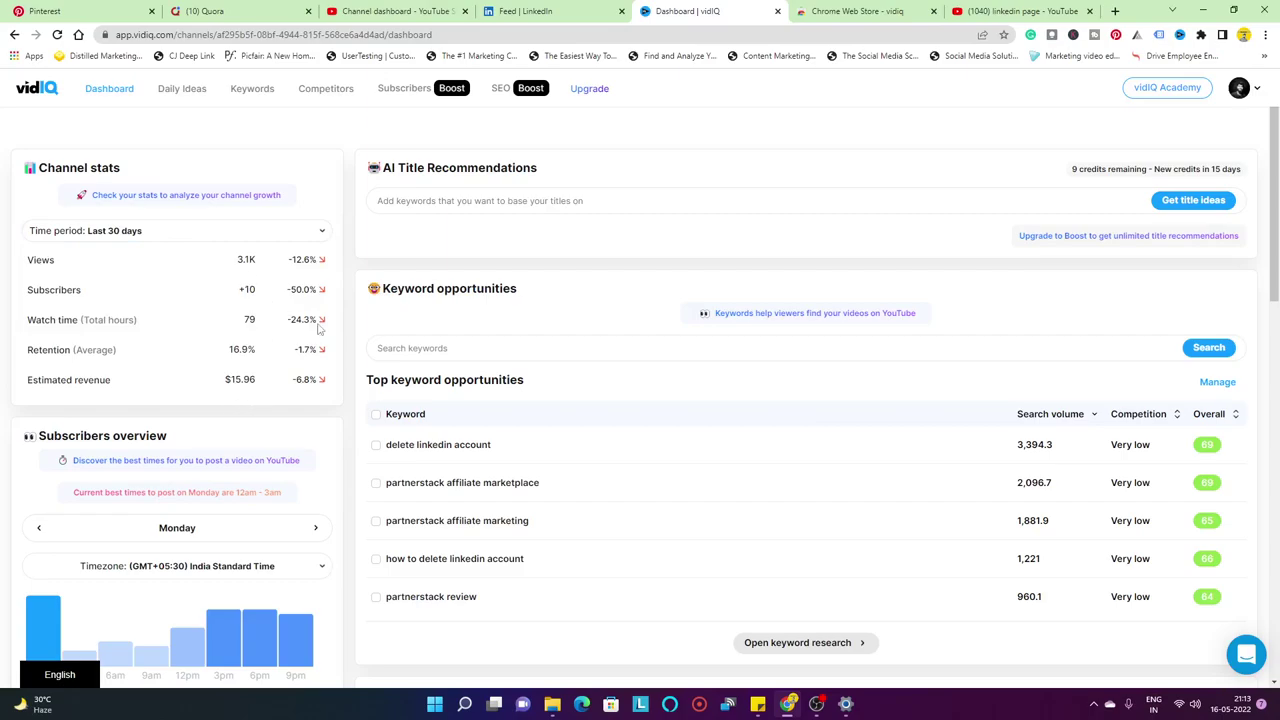
pyautogui.click(272, 238)
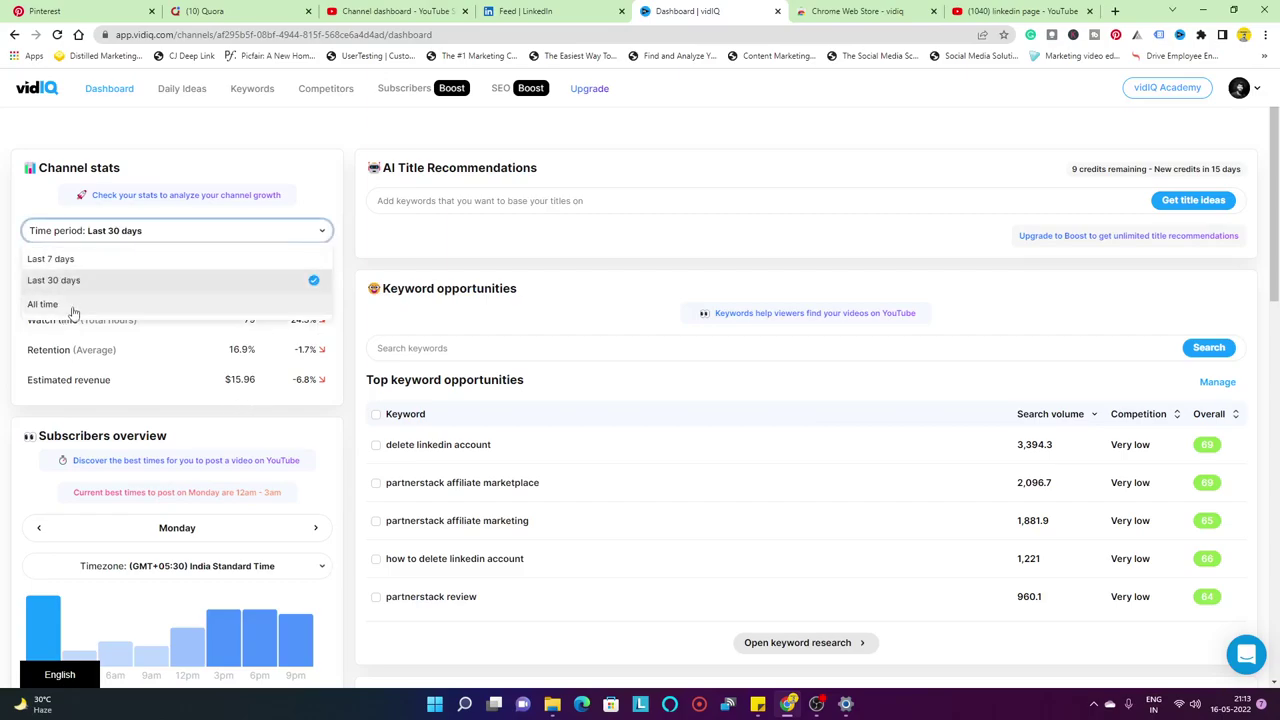
pyautogui.click(262, 237)
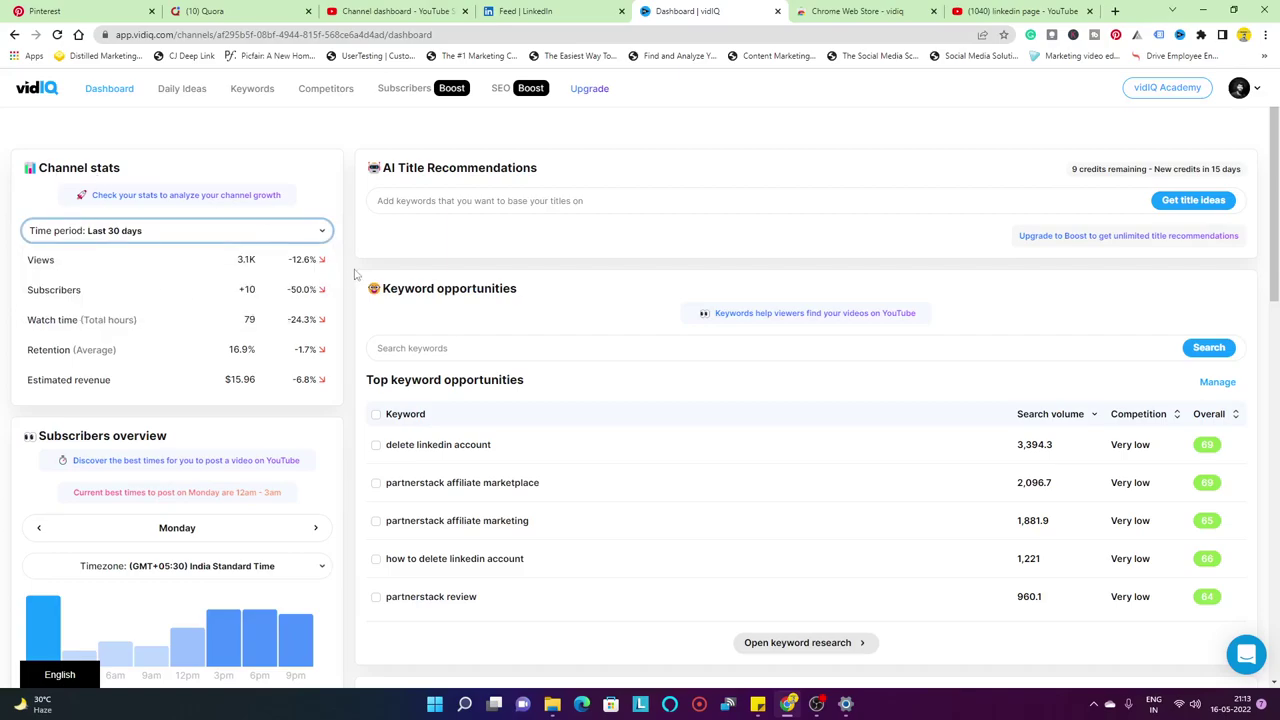
# - Generate AI title recommendations for the keywords "how to use facebook"
pyautogui.click(408, 194)
pyautogui.moveTo(380, 167); pyautogui.dragTo(561, 175)
pyautogui.click(561, 176)
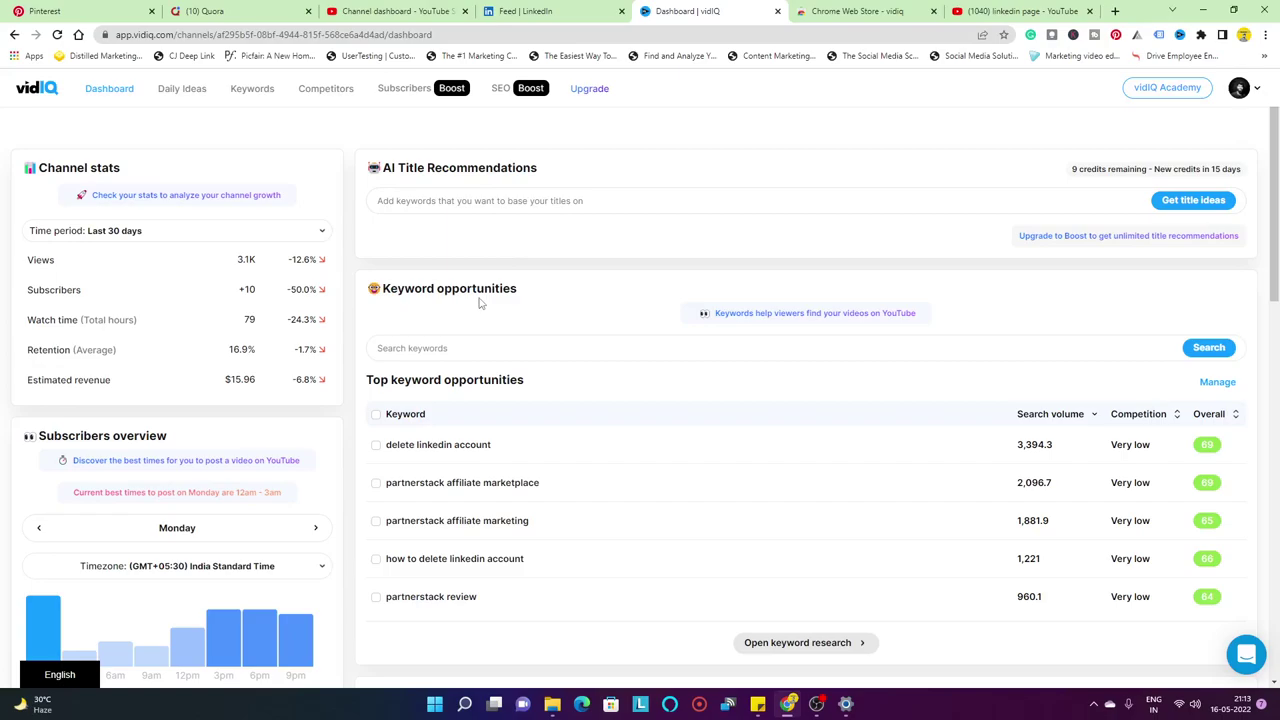
pyautogui.click(438, 200)
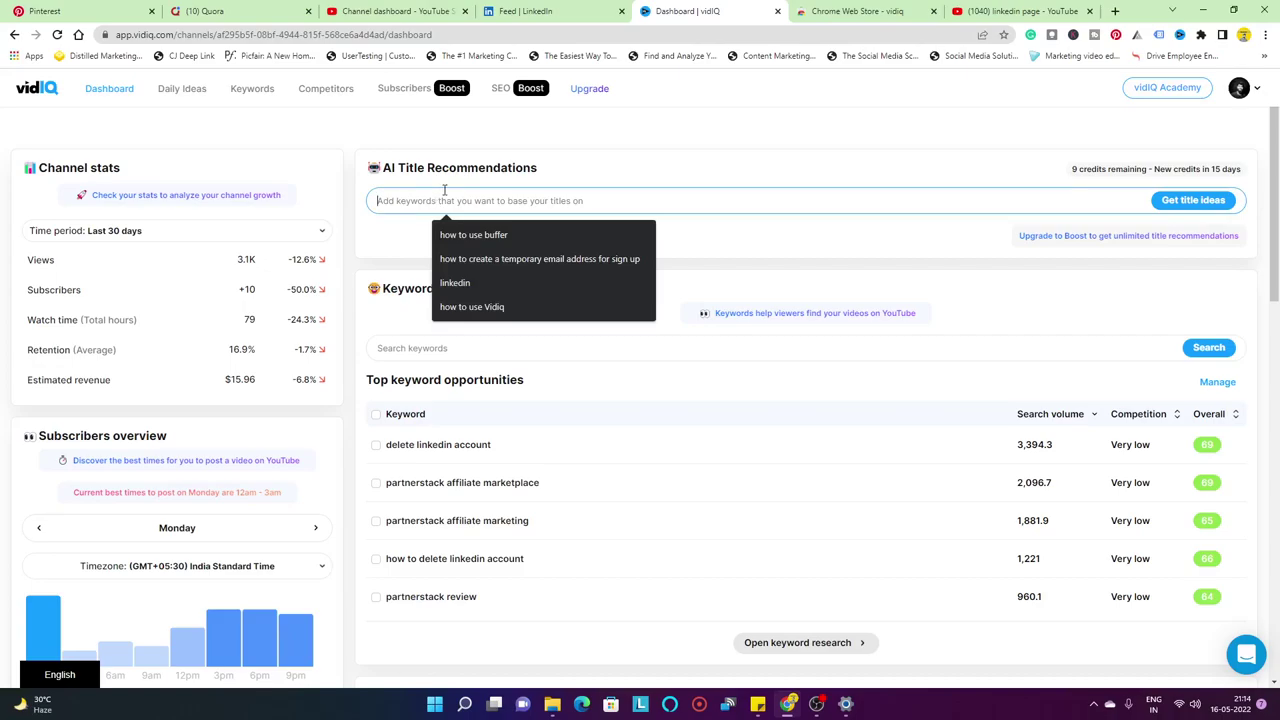
pyautogui.write('how to ')
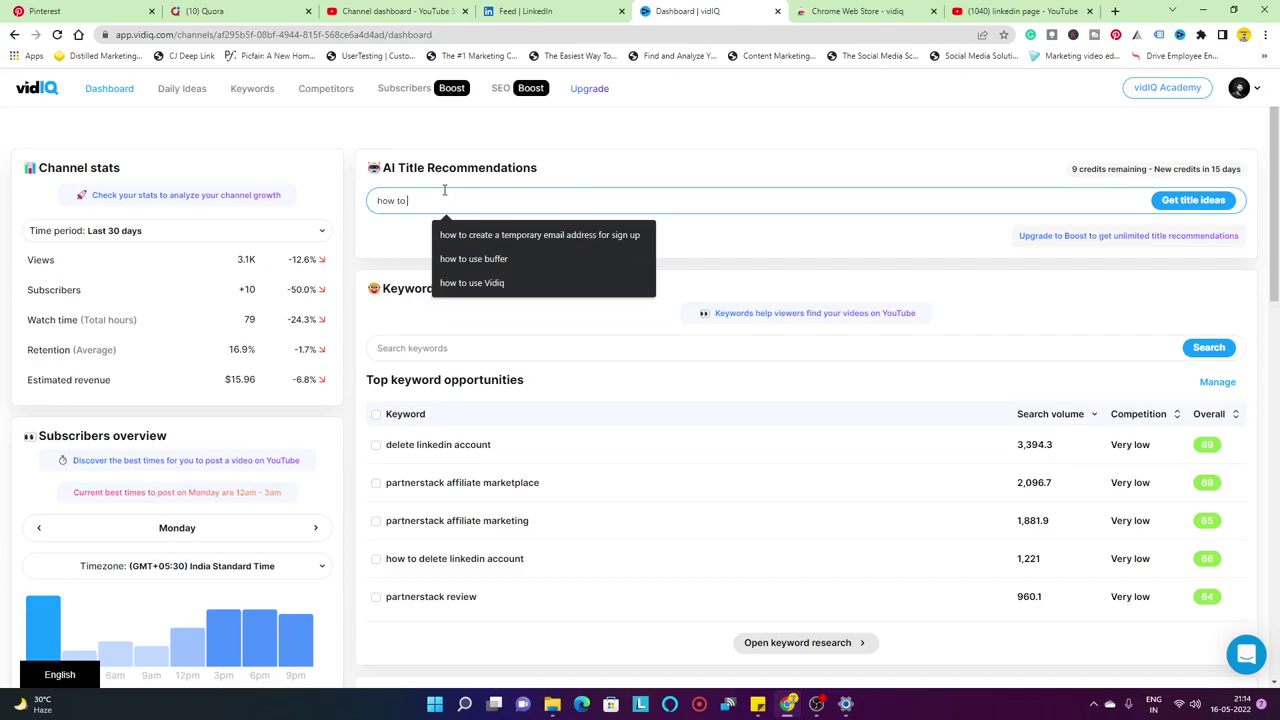
pyautogui.write('use facebook')
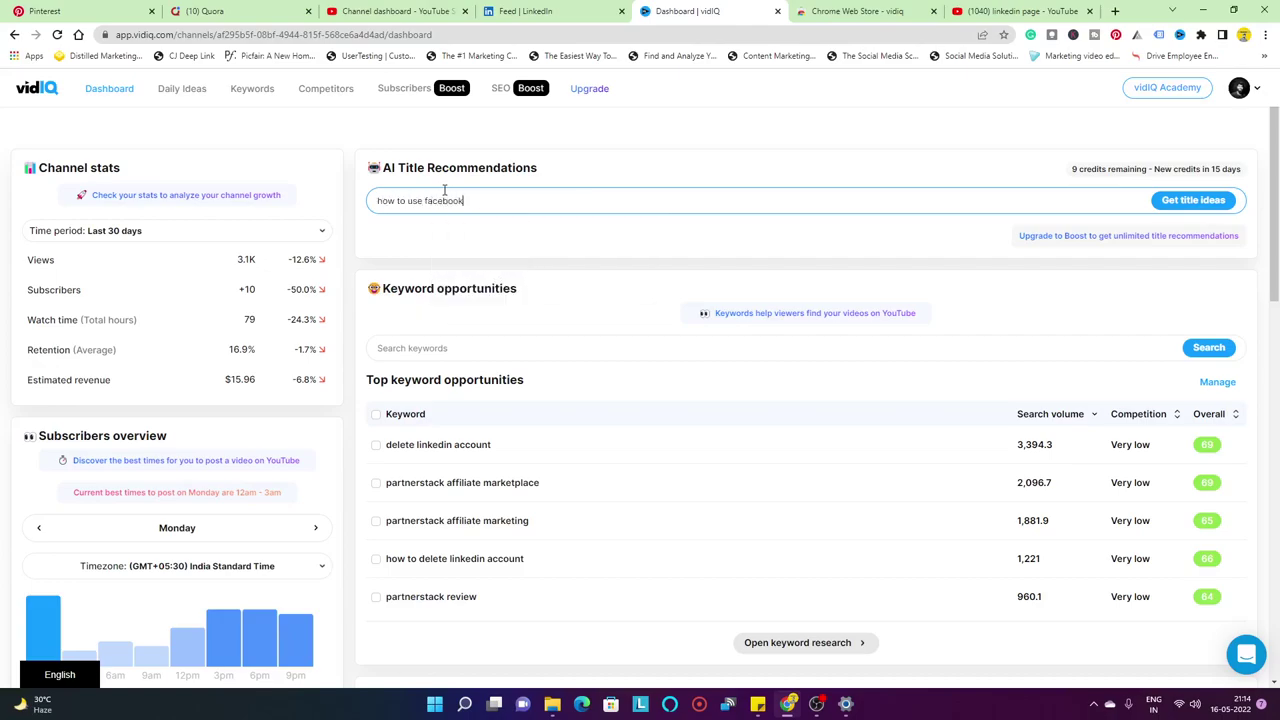
pyautogui.press('Return')
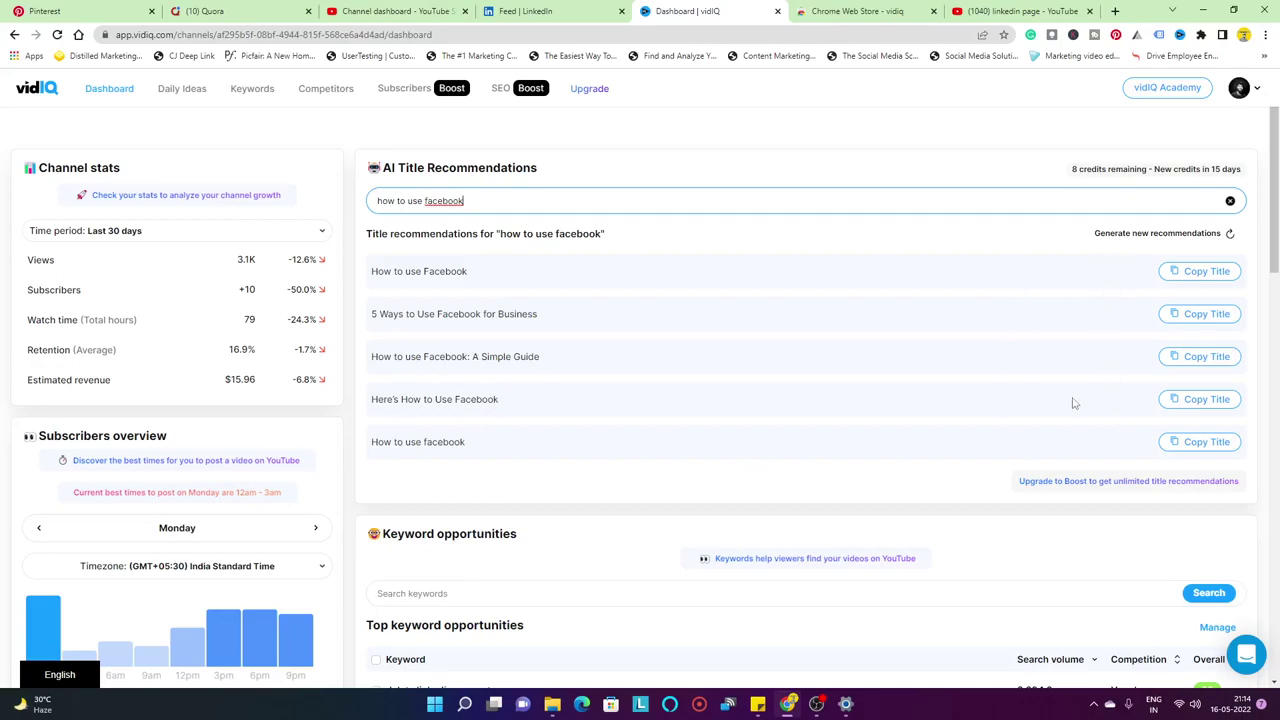
# - Look over the recommended titles and clear the keywords from the AI Title Recommendations field
pyautogui.scroll(-3, 980, 397)
pyautogui.scroll(3, 1007, 387)
pyautogui.click(1231, 203)
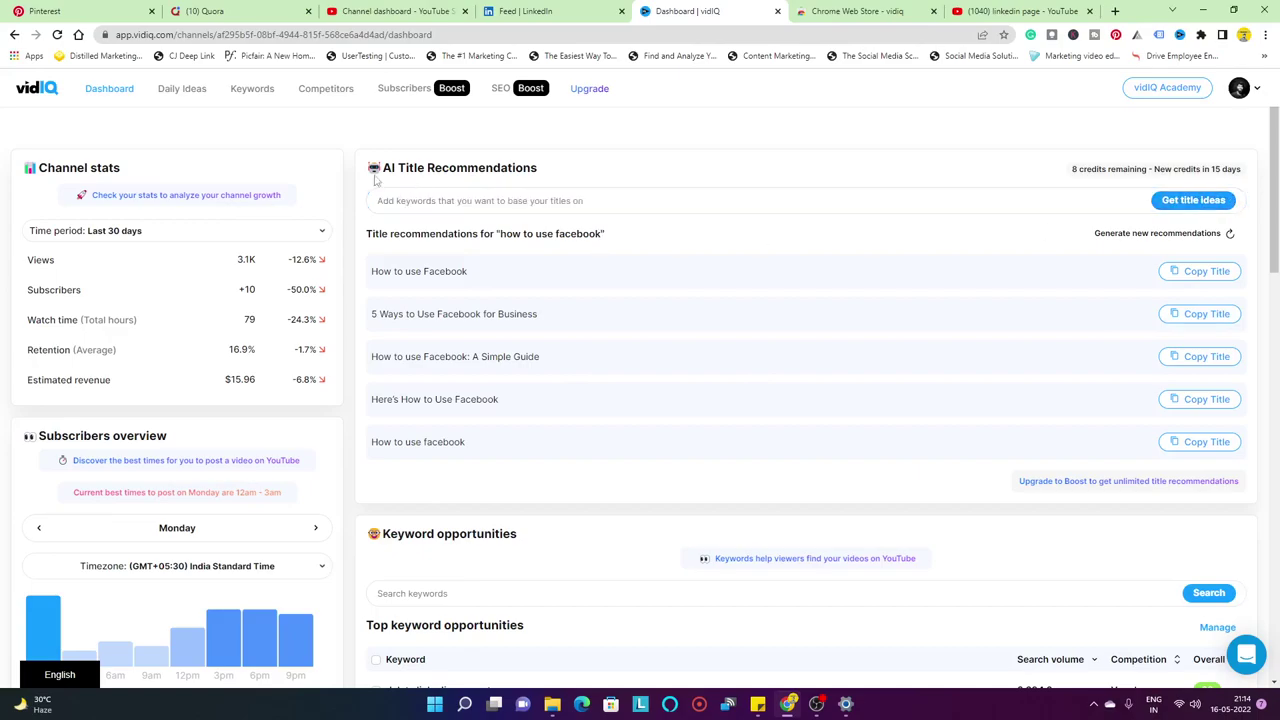
pyautogui.click(420, 200)
# - Review the dashboard's keyword opportunities, then open keyword research and display all top keyword opportunities
pyautogui.scroll(-3, 803, 258)
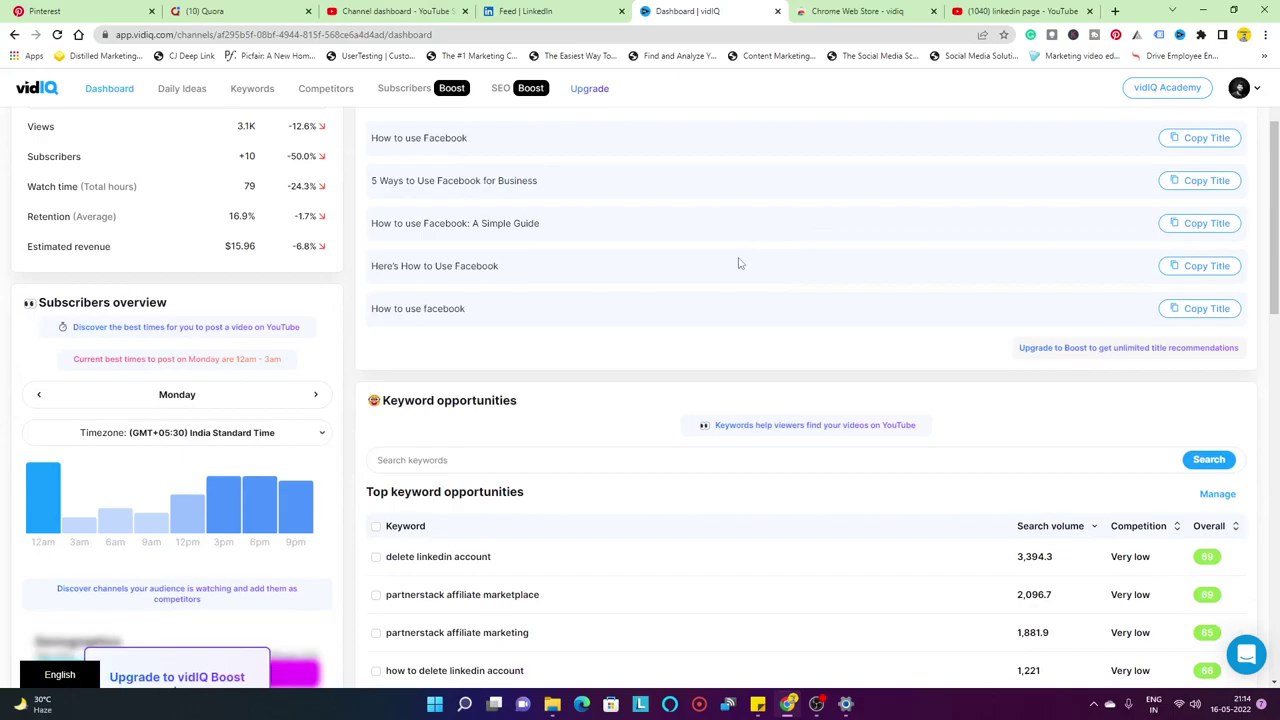
pyautogui.scroll(-4, 740, 263)
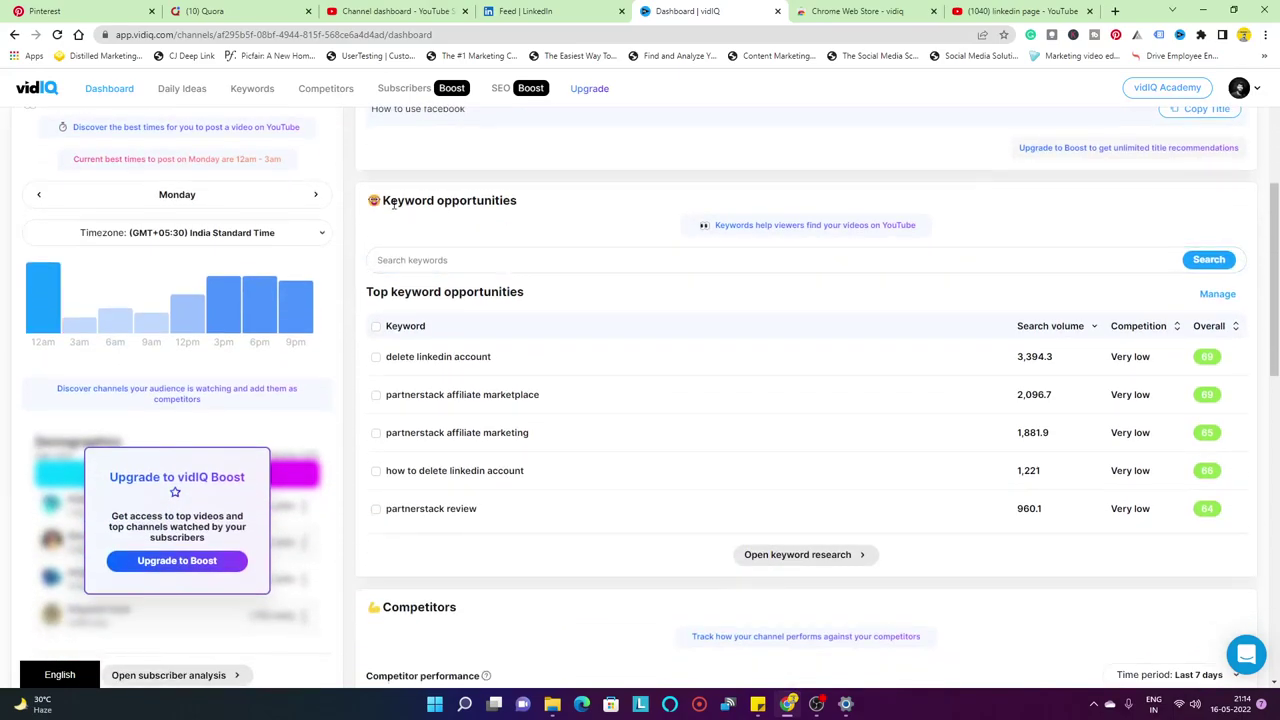
pyautogui.moveTo(383, 200); pyautogui.dragTo(517, 207)
pyautogui.click(570, 204)
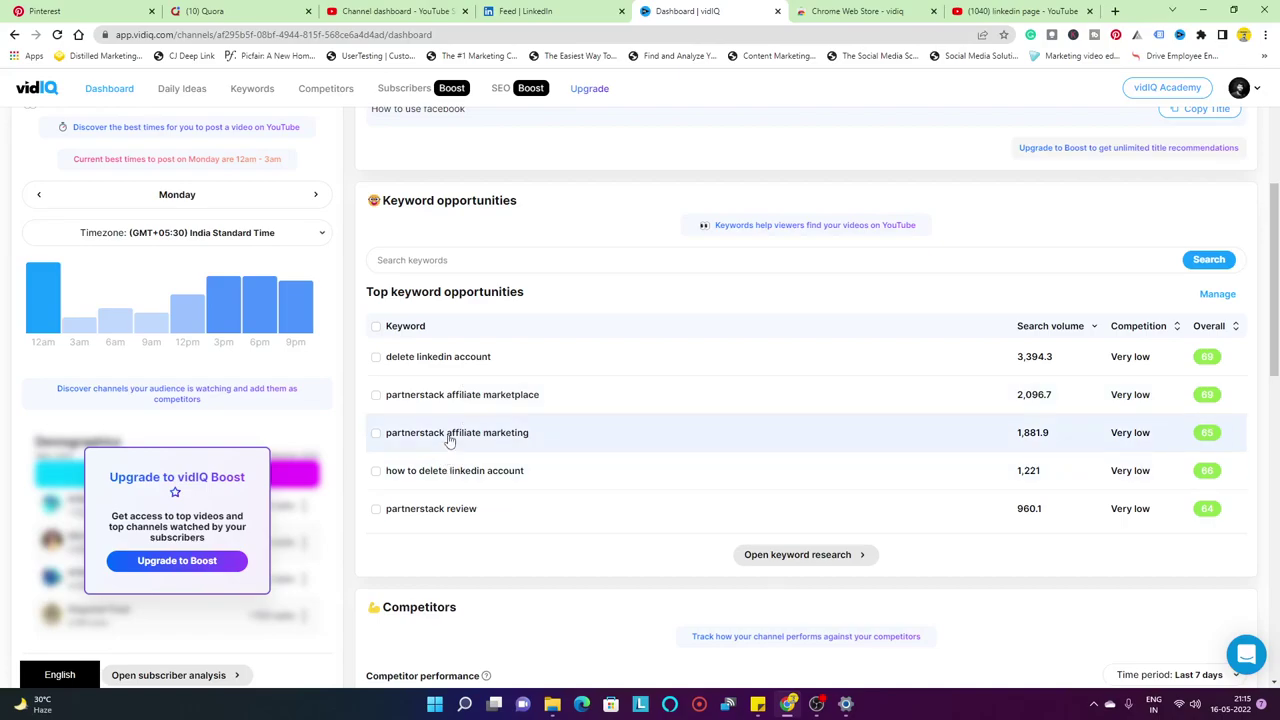
pyautogui.scroll(-2, 470, 435)
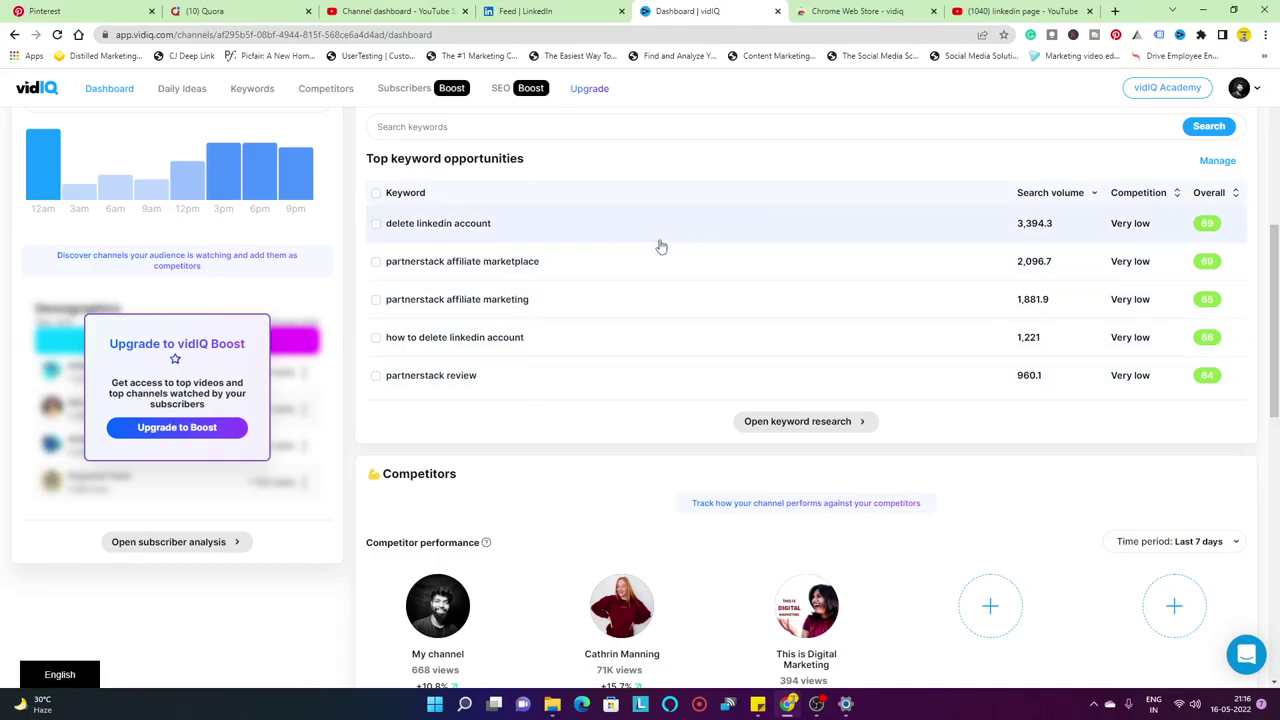
pyautogui.click(783, 423)
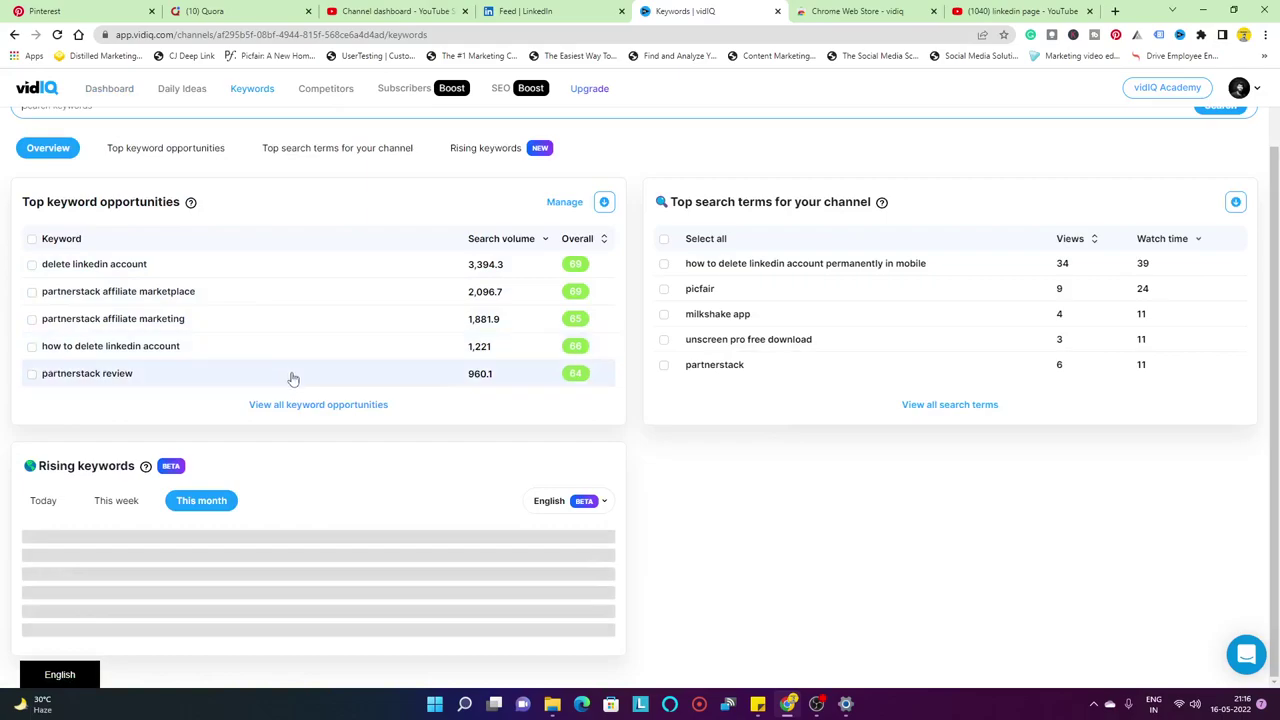
pyautogui.click(297, 405)
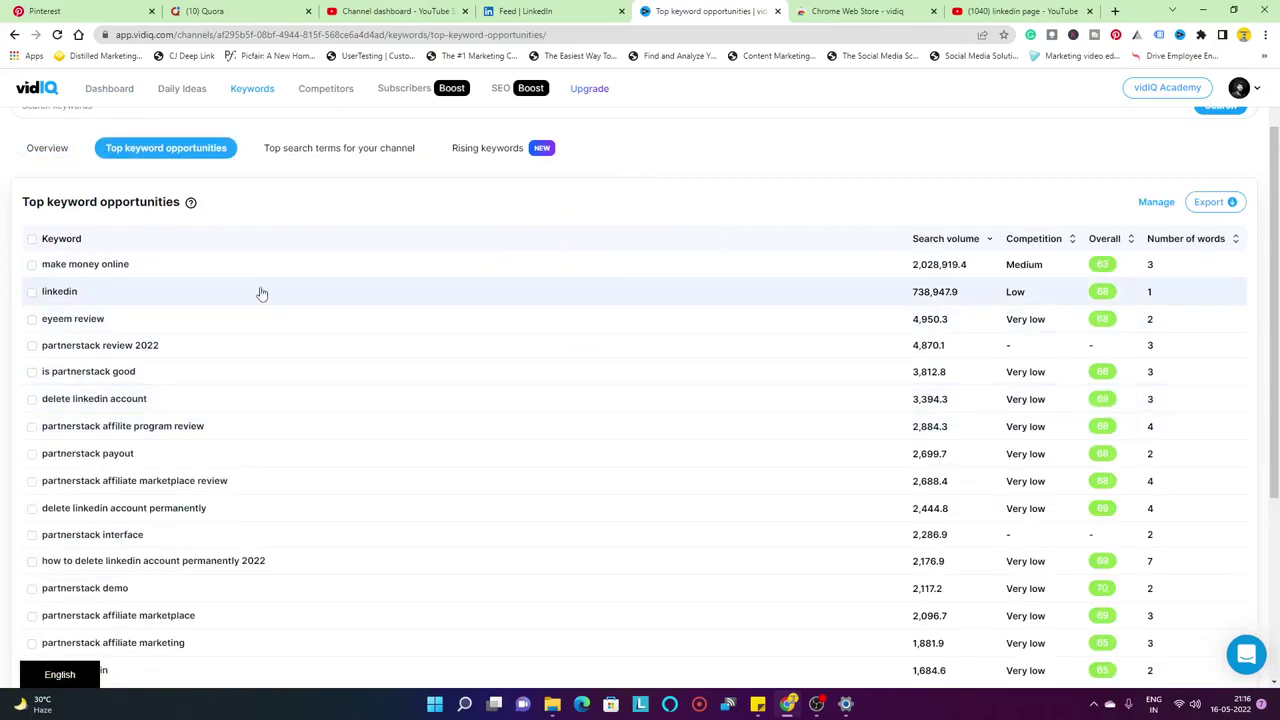
# - Examine the full list of top keyword opportunities with their search volume, competition and overall scores
pyautogui.scroll(-3, 260, 291)
pyautogui.scroll(3, 268, 360)
pyautogui.scroll(-3, 268, 360)
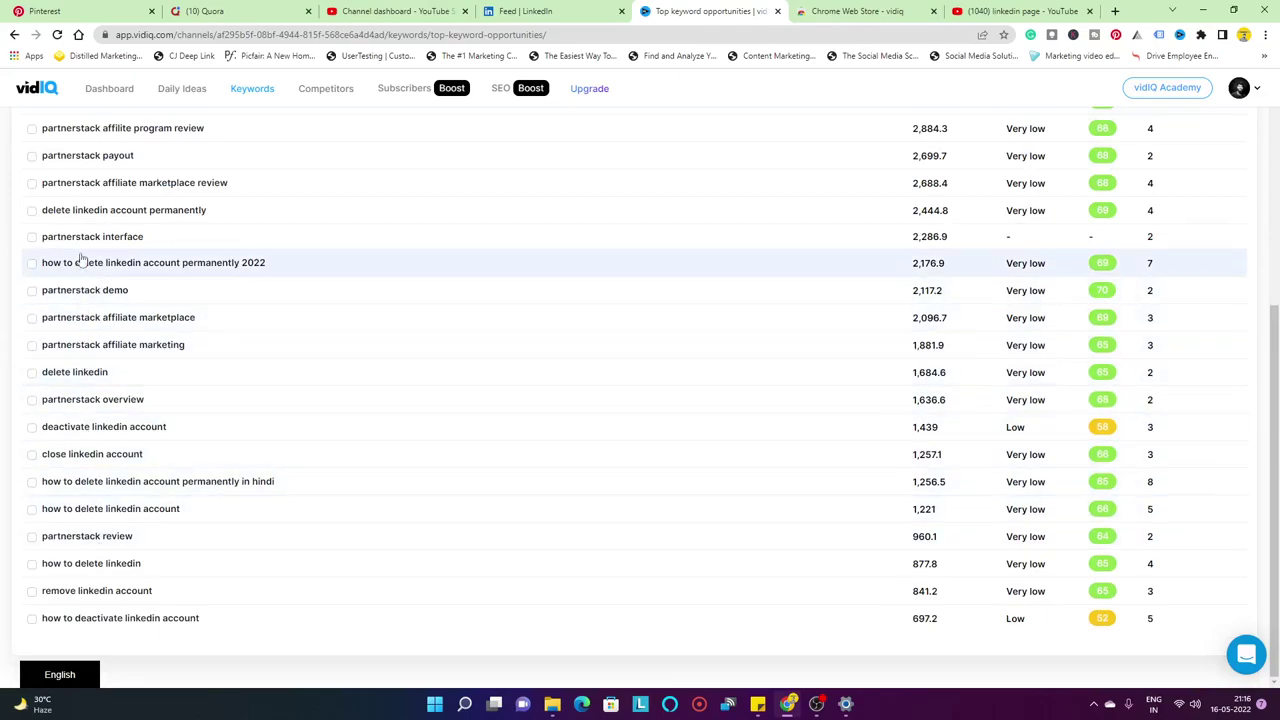
pyautogui.scroll(3, 100, 260)
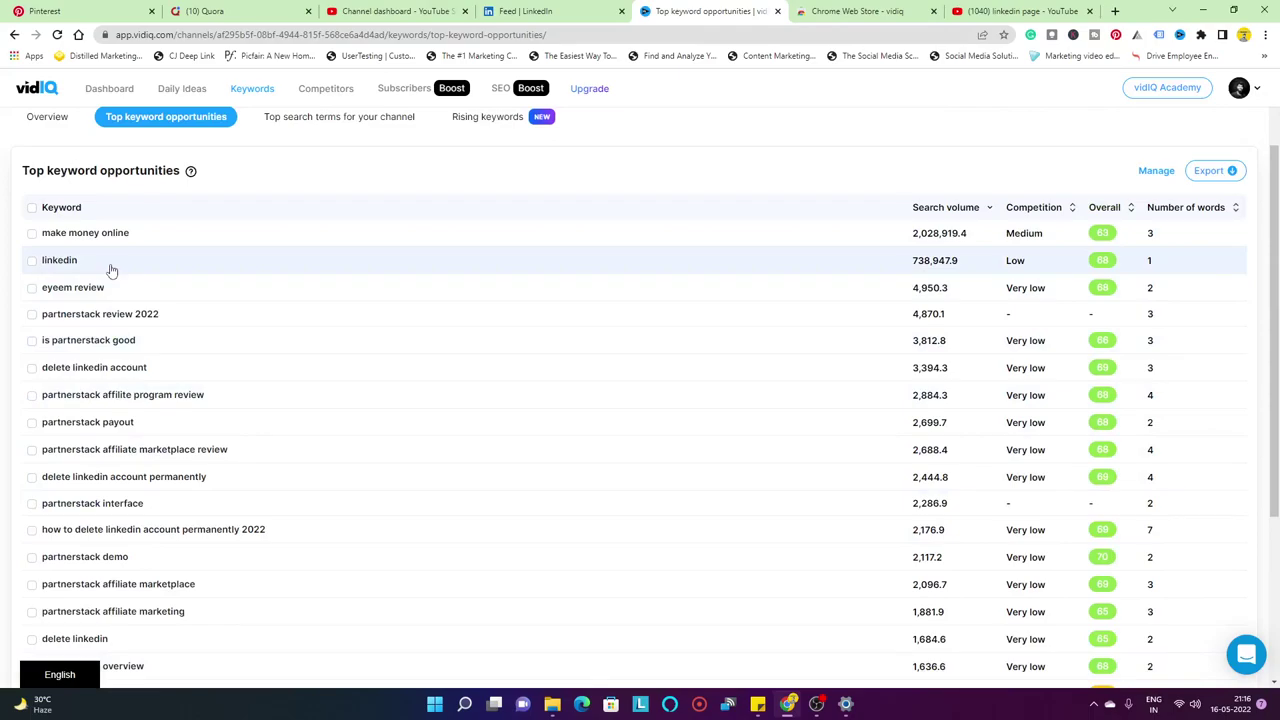
pyautogui.scroll(-3, 108, 265)
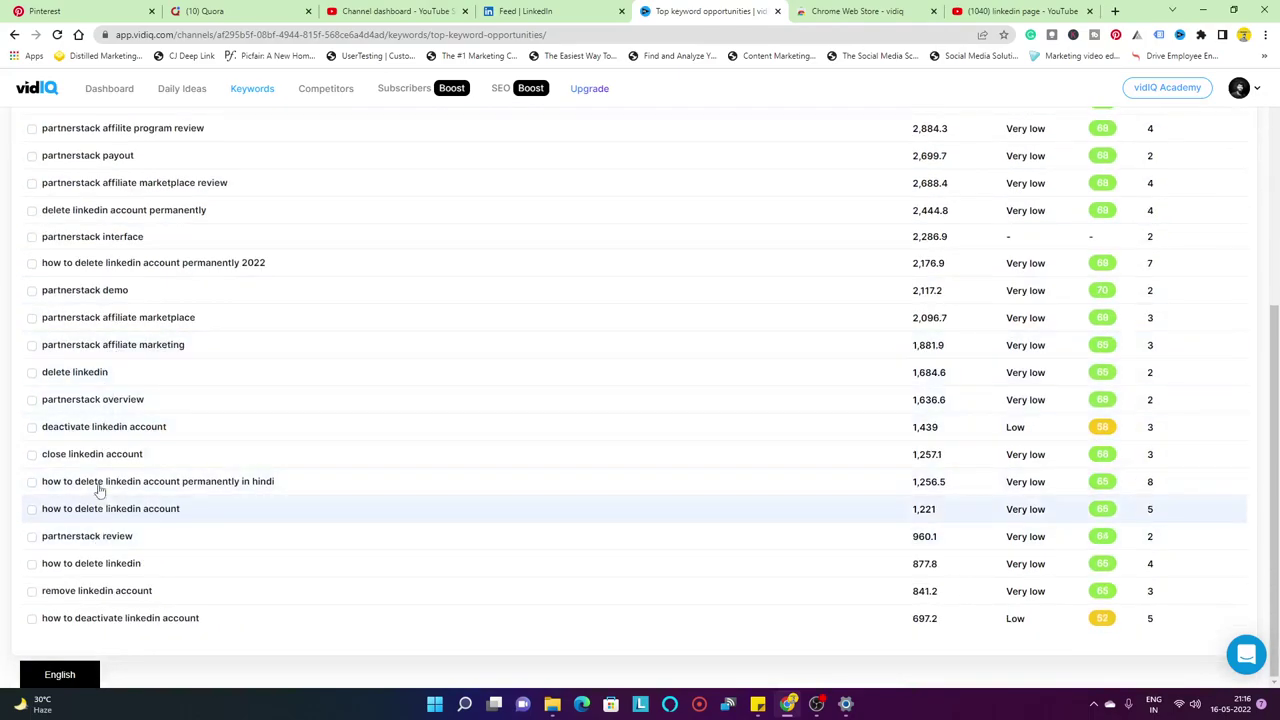
pyautogui.scroll(2, 107, 190)
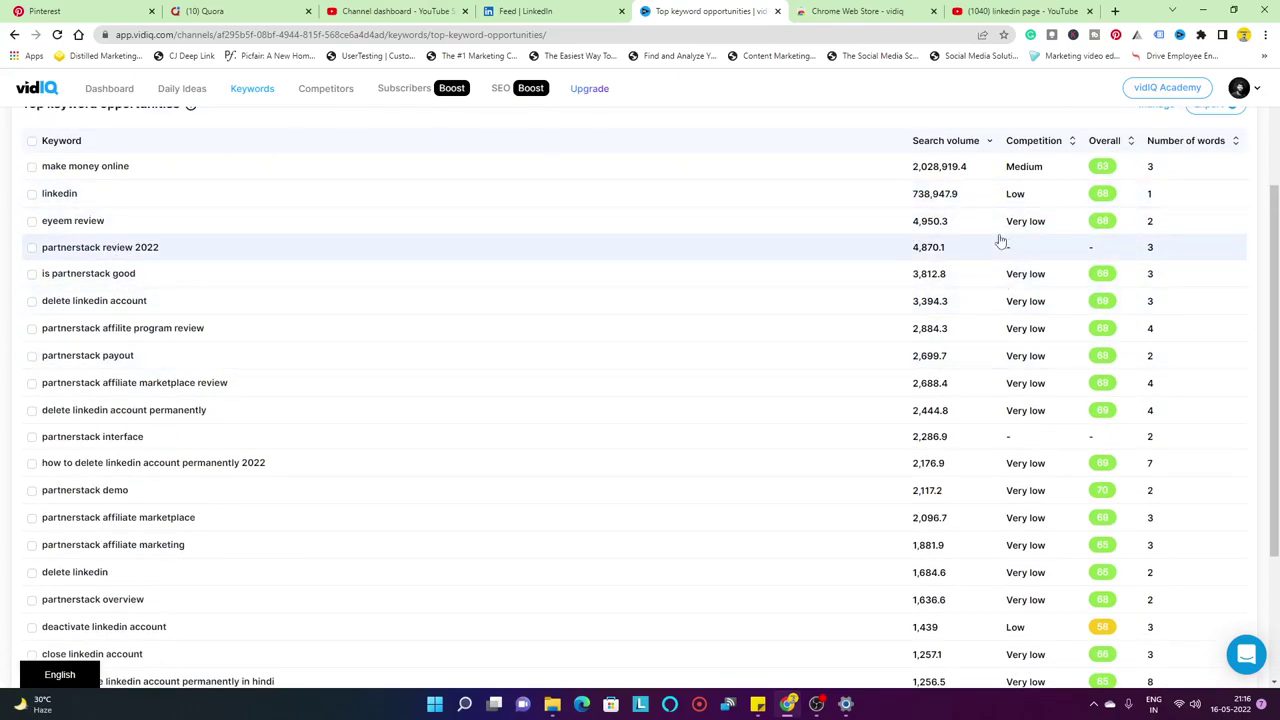
pyautogui.scroll(-2, 305, 351)
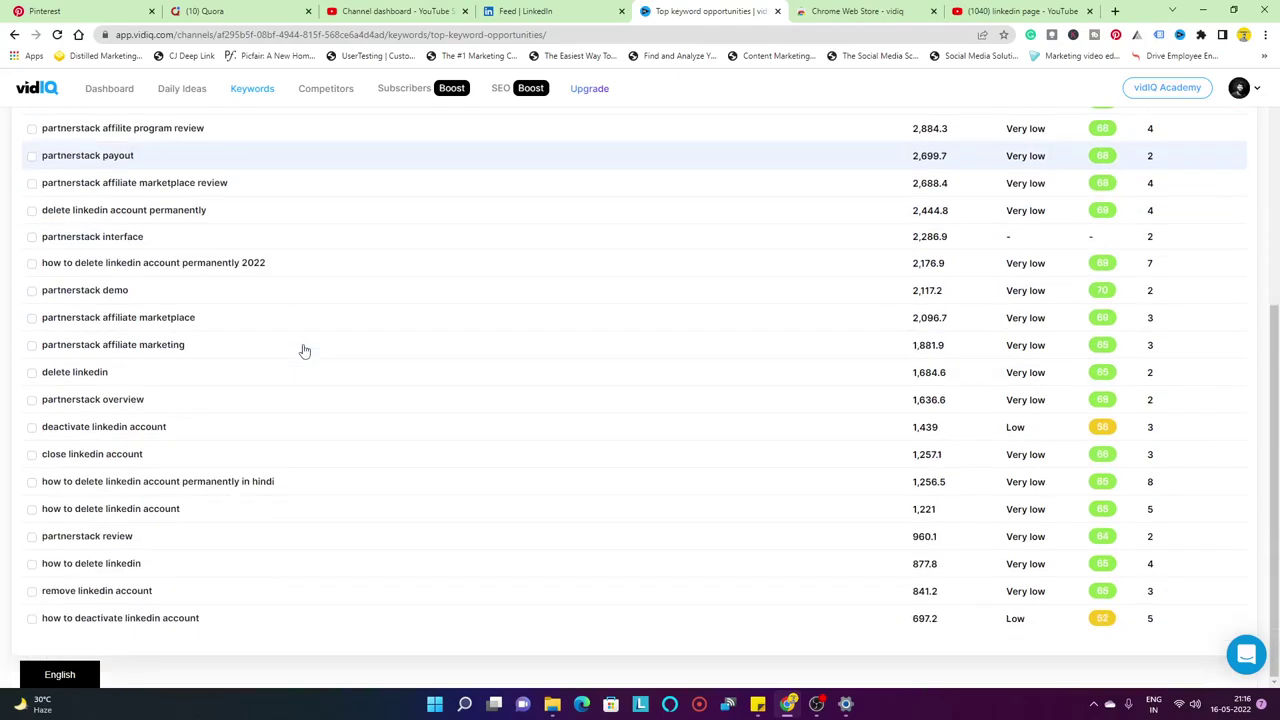
pyautogui.scroll(4, 305, 351)
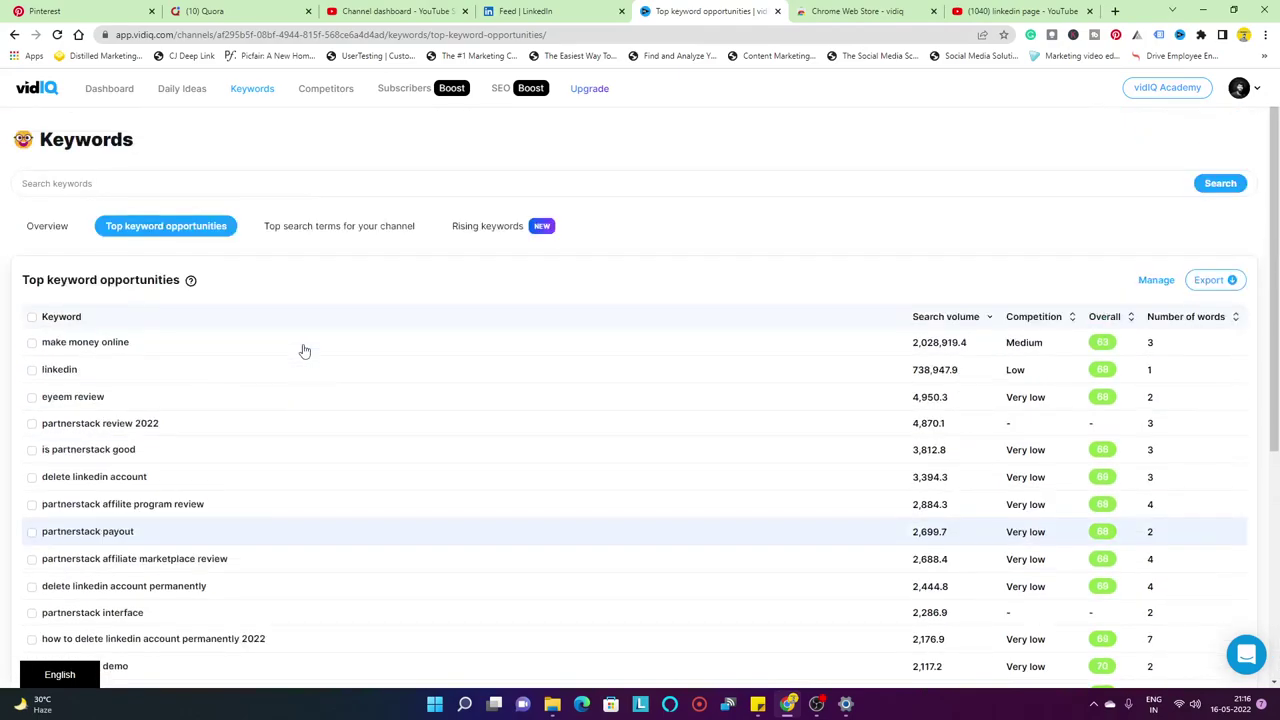
# - Open the top search terms for the channel and examine their views and watch time
pyautogui.click(301, 228)
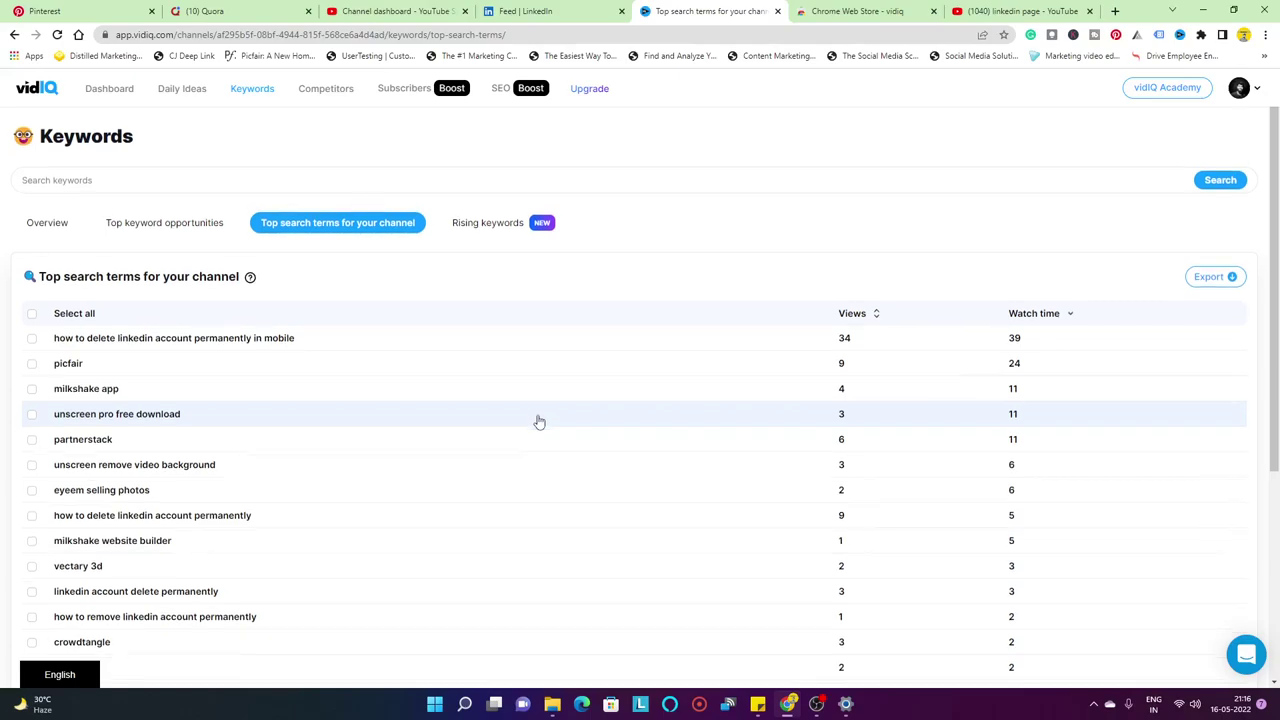
pyautogui.scroll(-2, 346, 429)
pyautogui.scroll(-2, 272, 427)
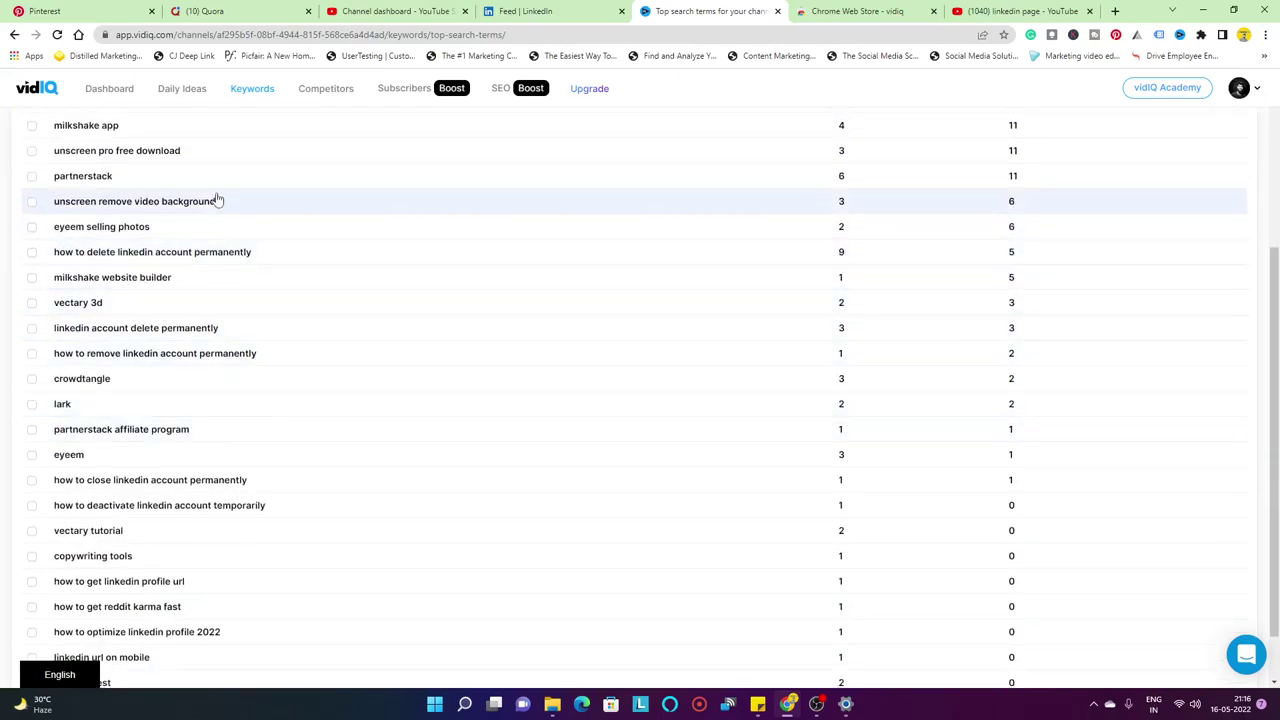
pyautogui.scroll(-1, 211, 314)
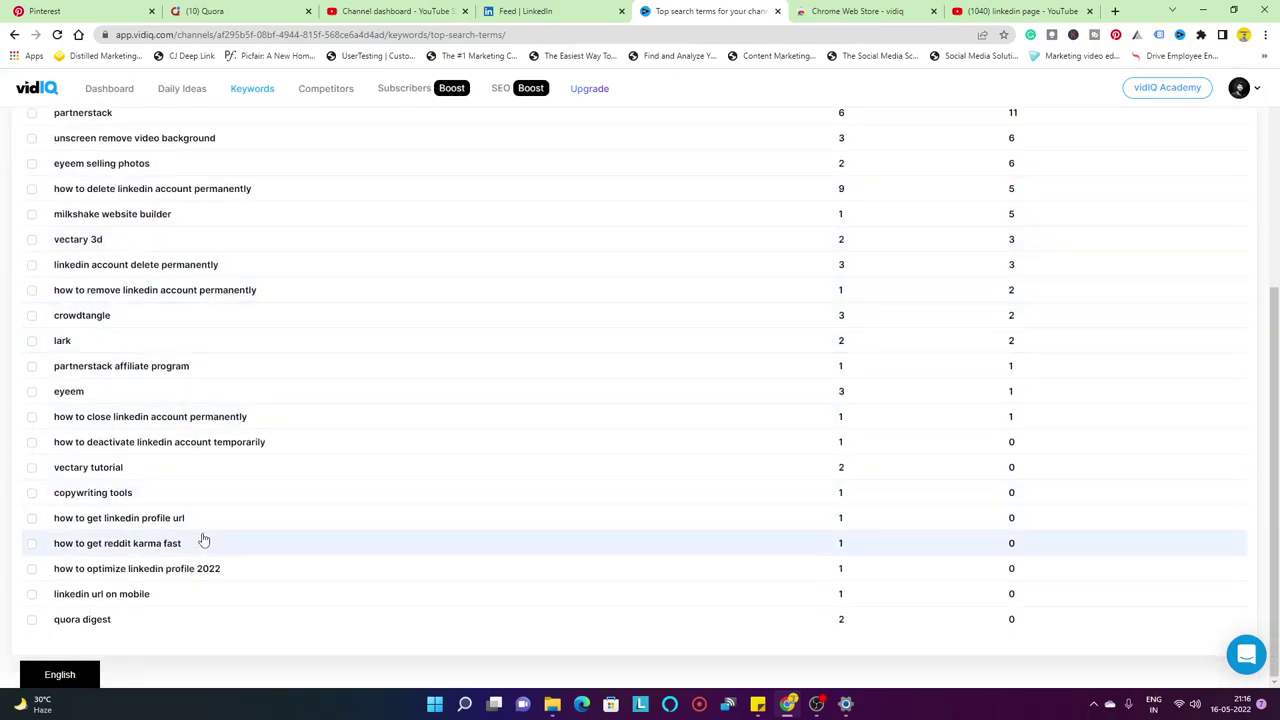
pyautogui.scroll(5, 220, 537)
pyautogui.scroll(-5, 216, 470)
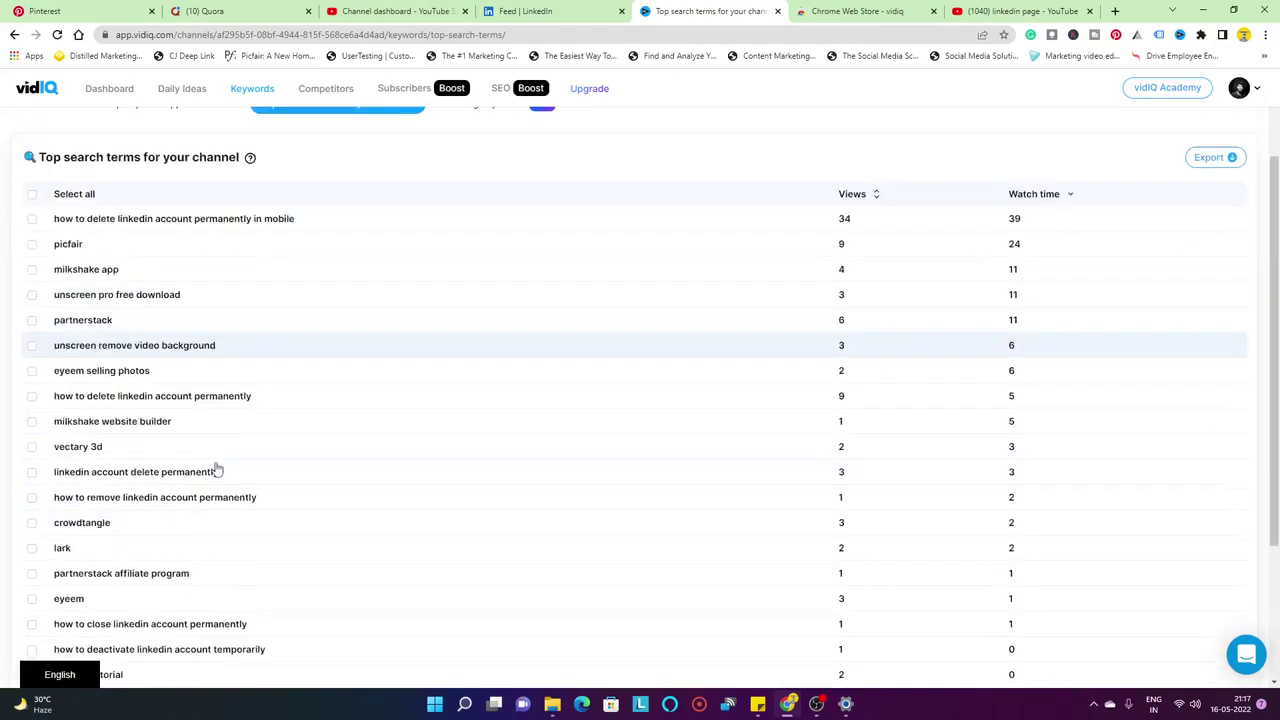
pyautogui.scroll(1, 218, 404)
pyautogui.scroll(4, 218, 404)
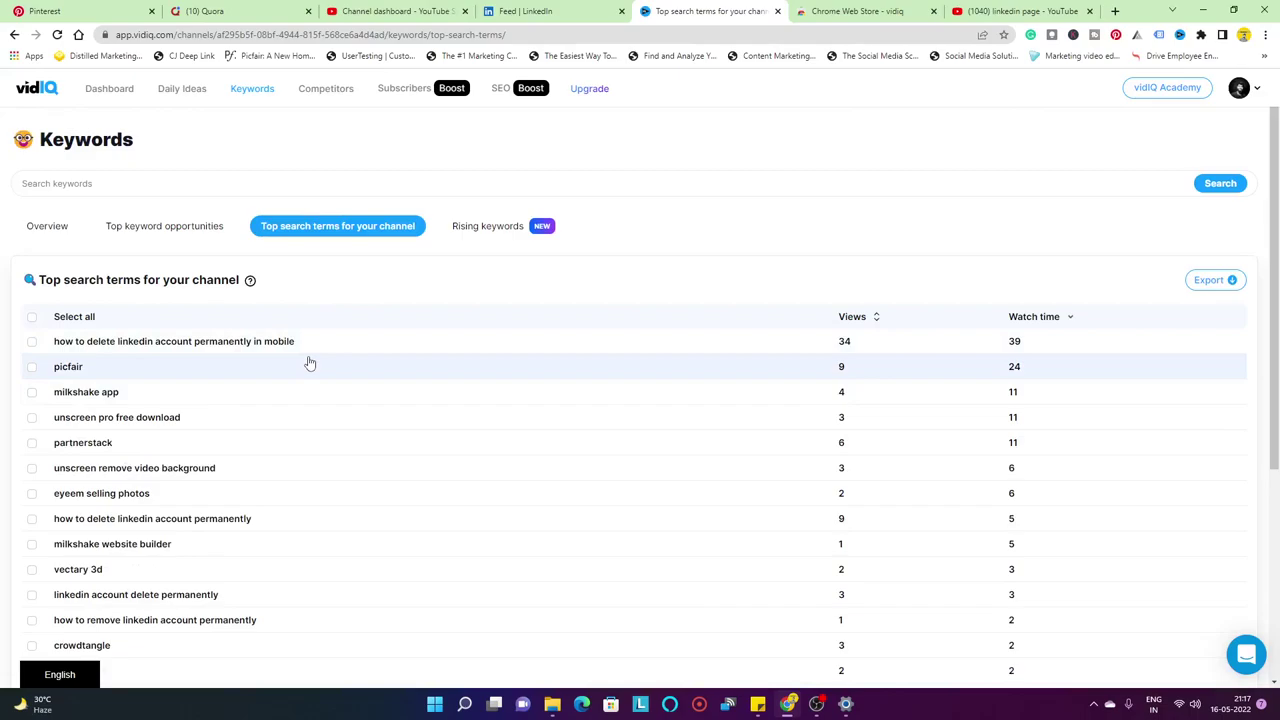
pyautogui.scroll(-5, 311, 366)
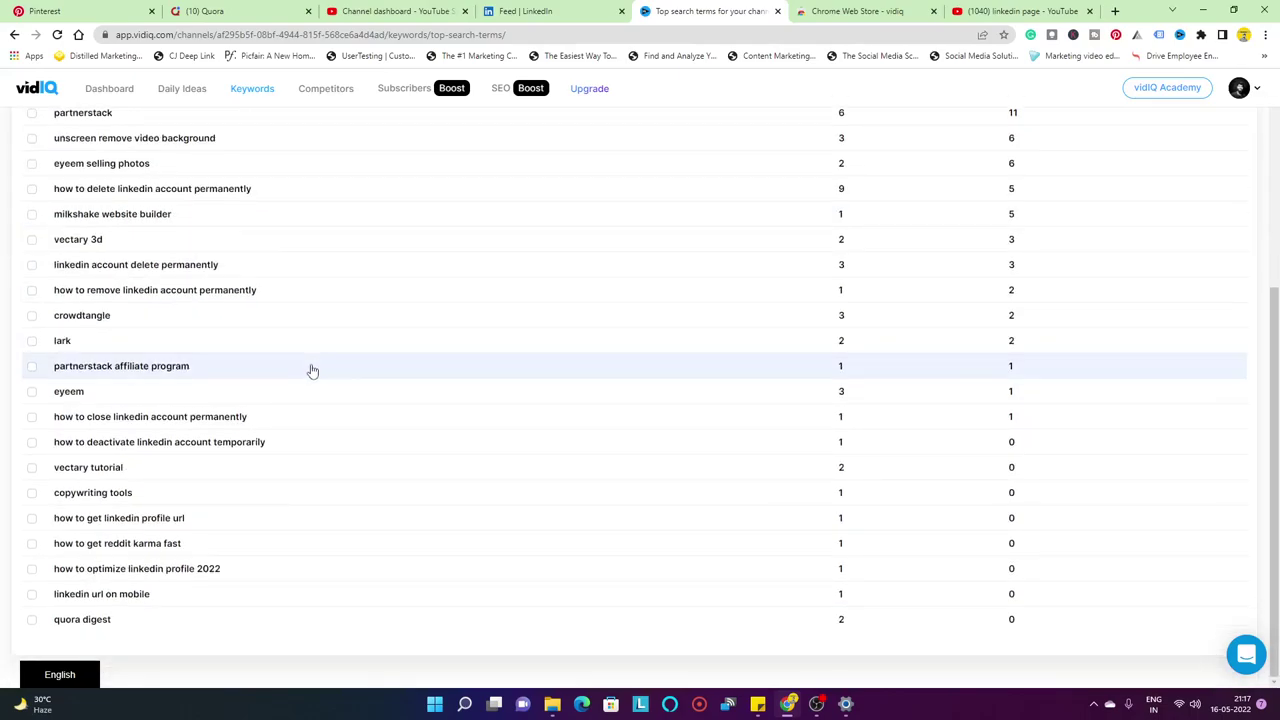
pyautogui.scroll(5, 311, 368)
# - Open this month's global rising keywords and examine their search volume, volume change and competition
pyautogui.click(471, 232)
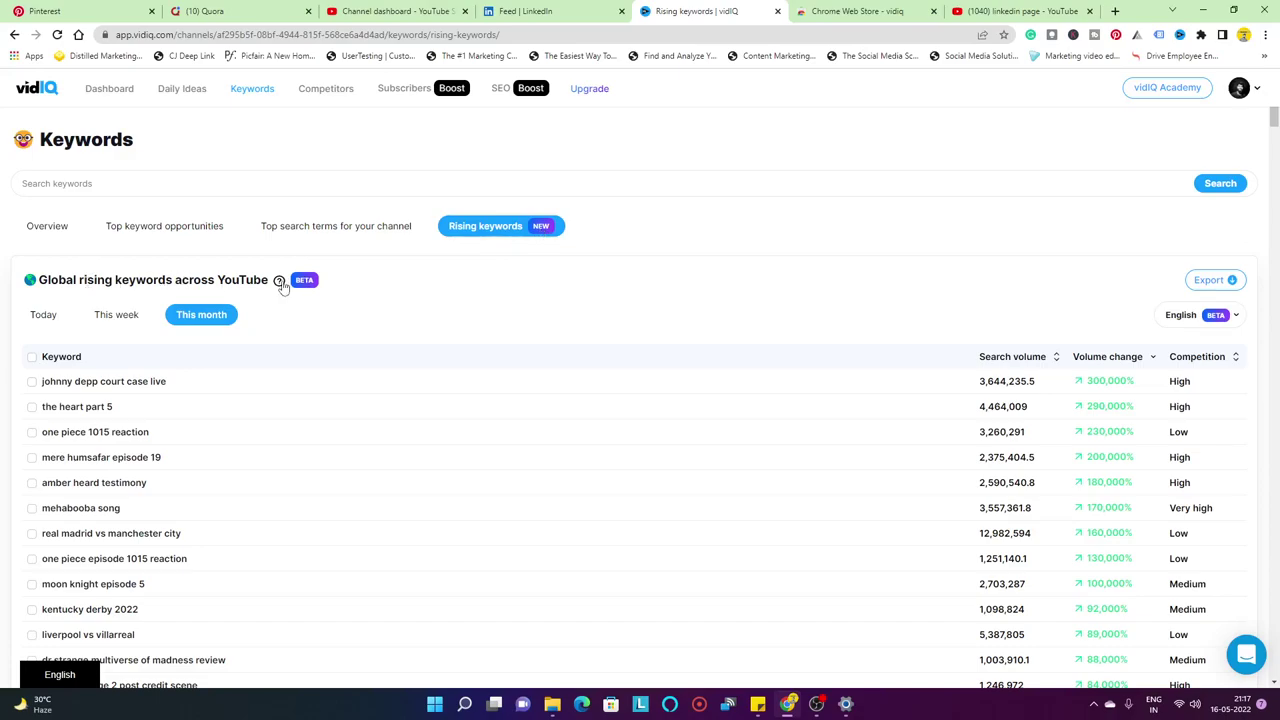
pyautogui.scroll(-1, 291, 320)
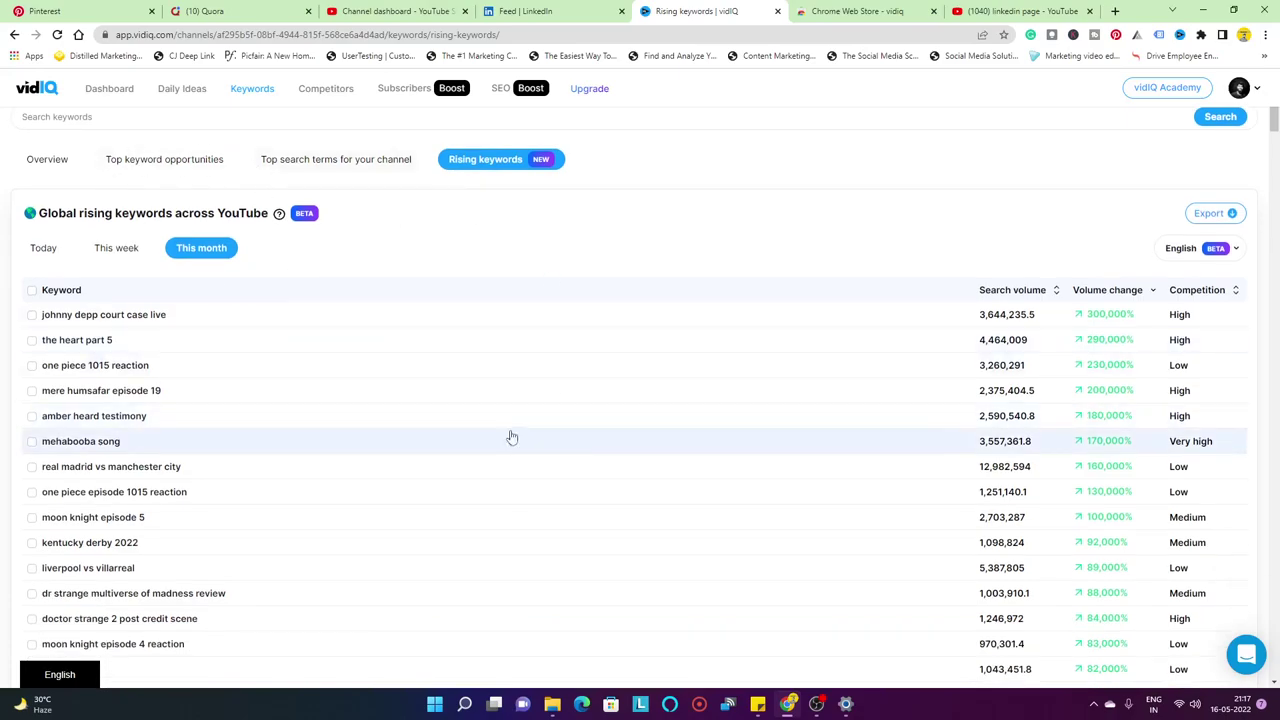
pyautogui.scroll(-5, 495, 440)
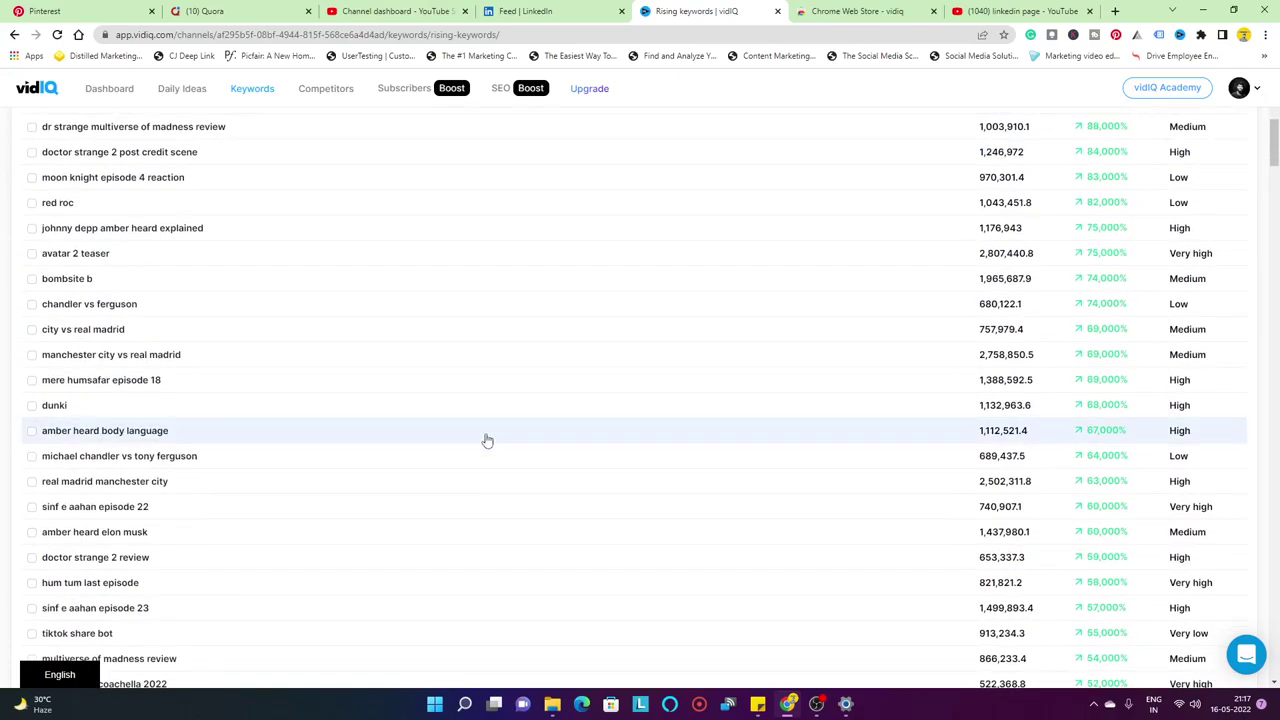
pyautogui.scroll(-2, 472, 443)
pyautogui.scroll(7, 471, 443)
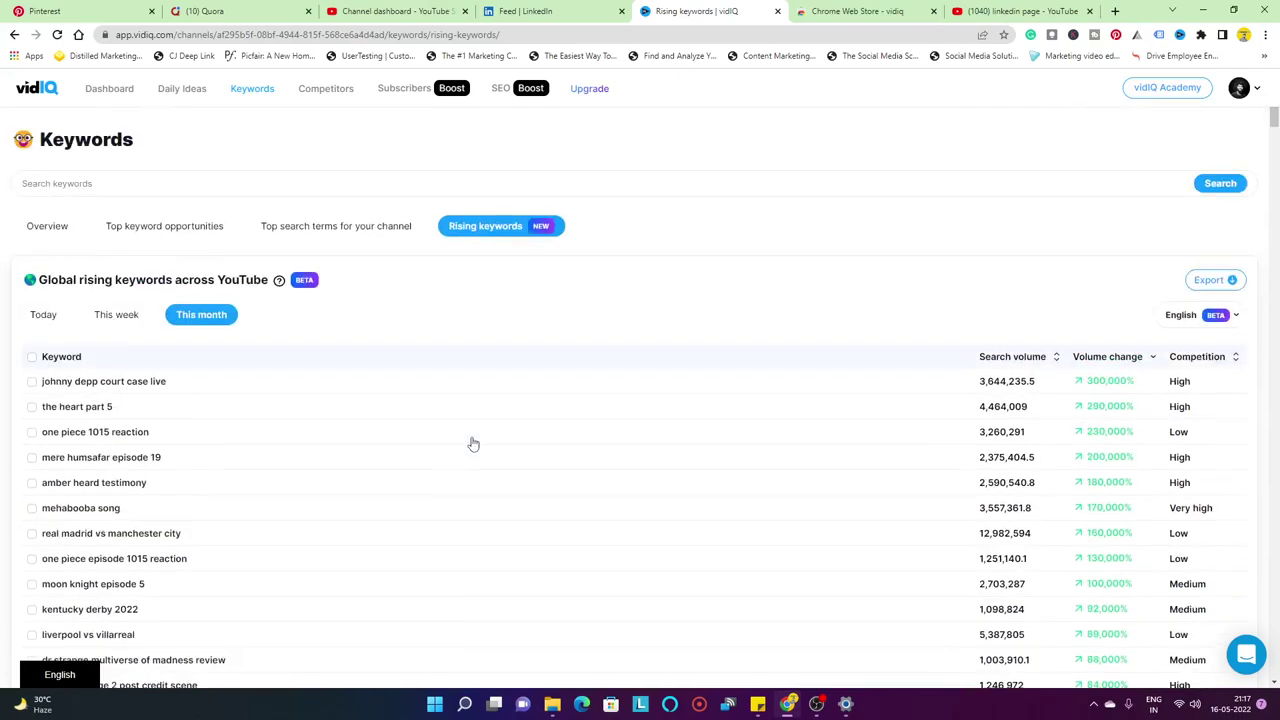
pyautogui.scroll(-1, 473, 443)
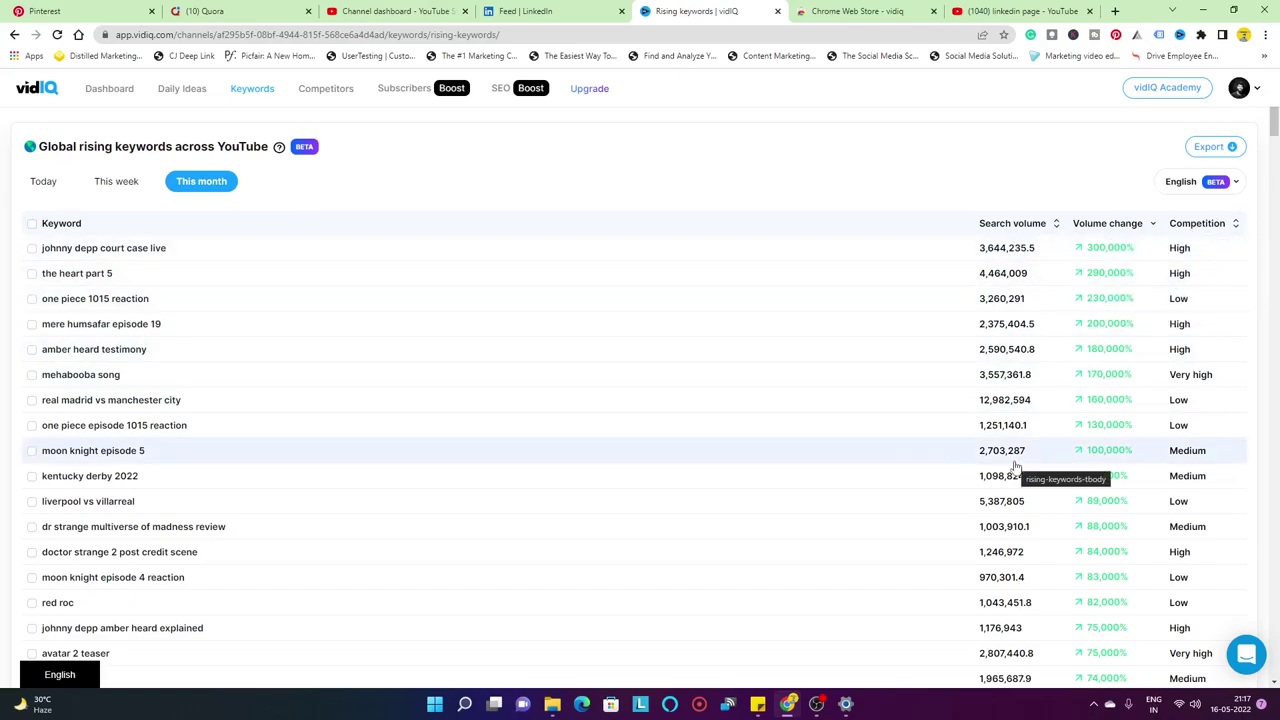
pyautogui.scroll(-1, 944, 472)
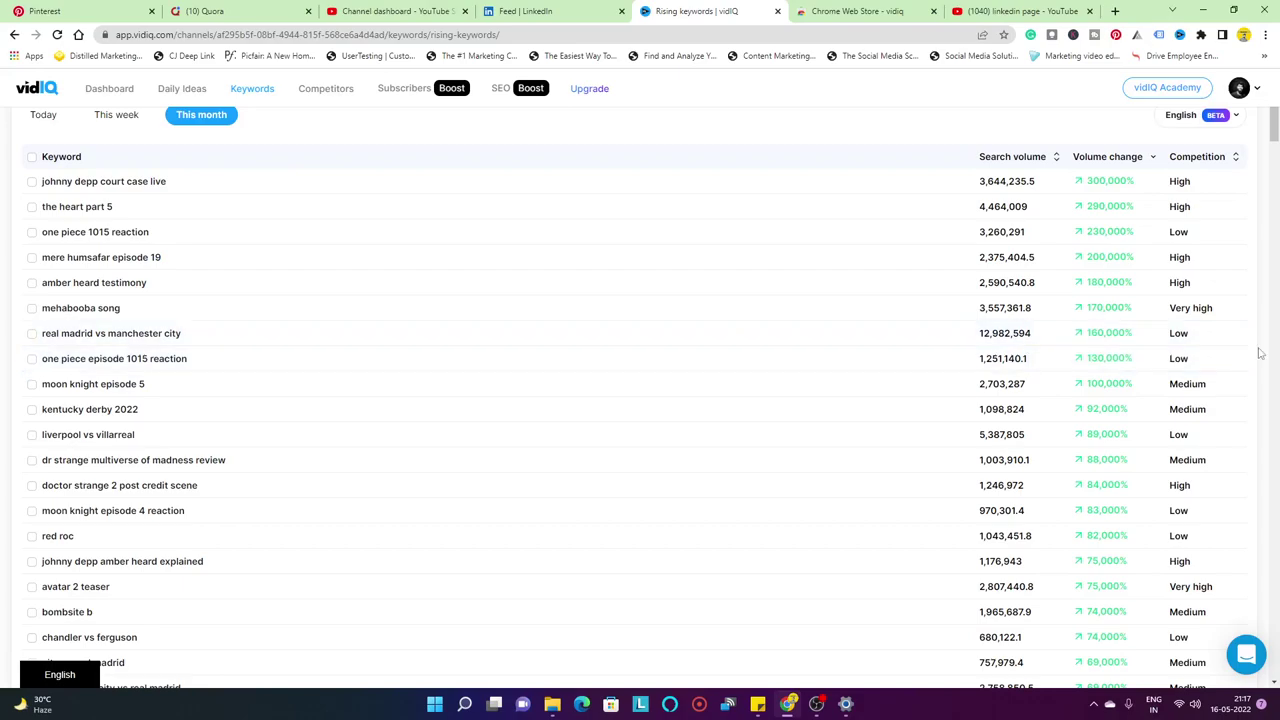
pyautogui.moveTo(1190, 343)
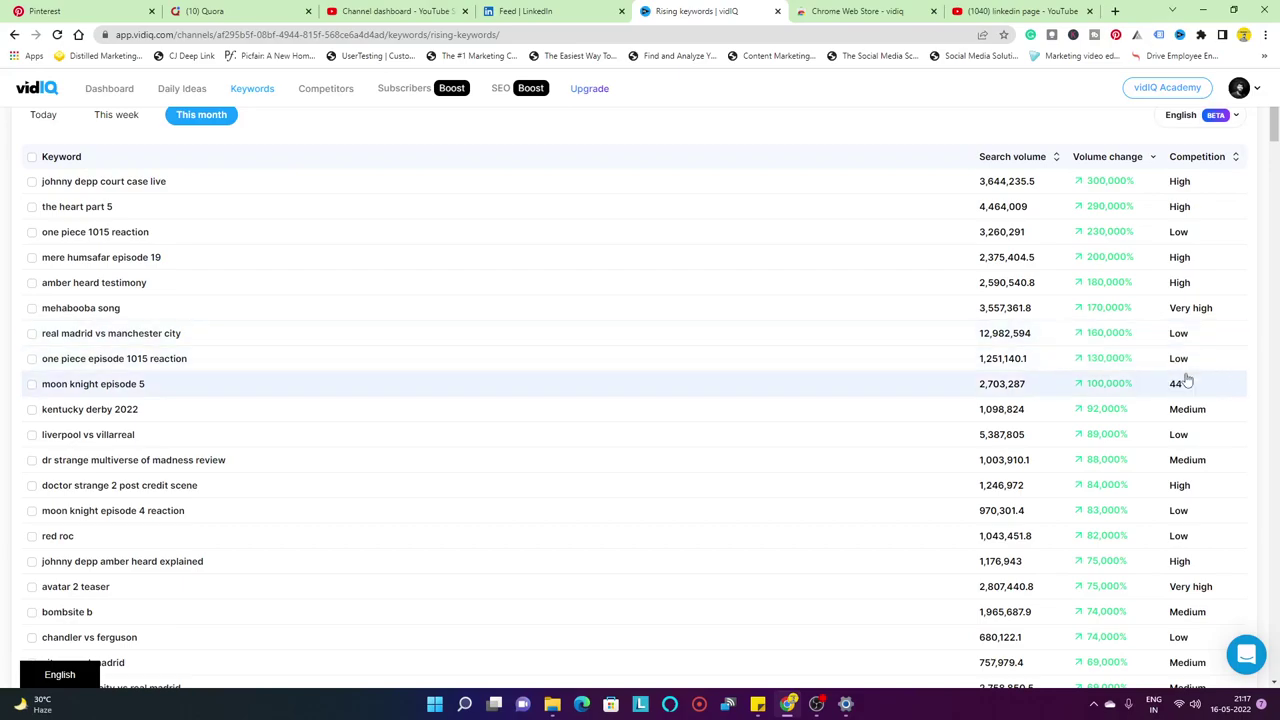
# - Look through this month's global rising keywords, comparing their search volume, volume change and competition levels
pyautogui.scroll(-1, 1186, 380)
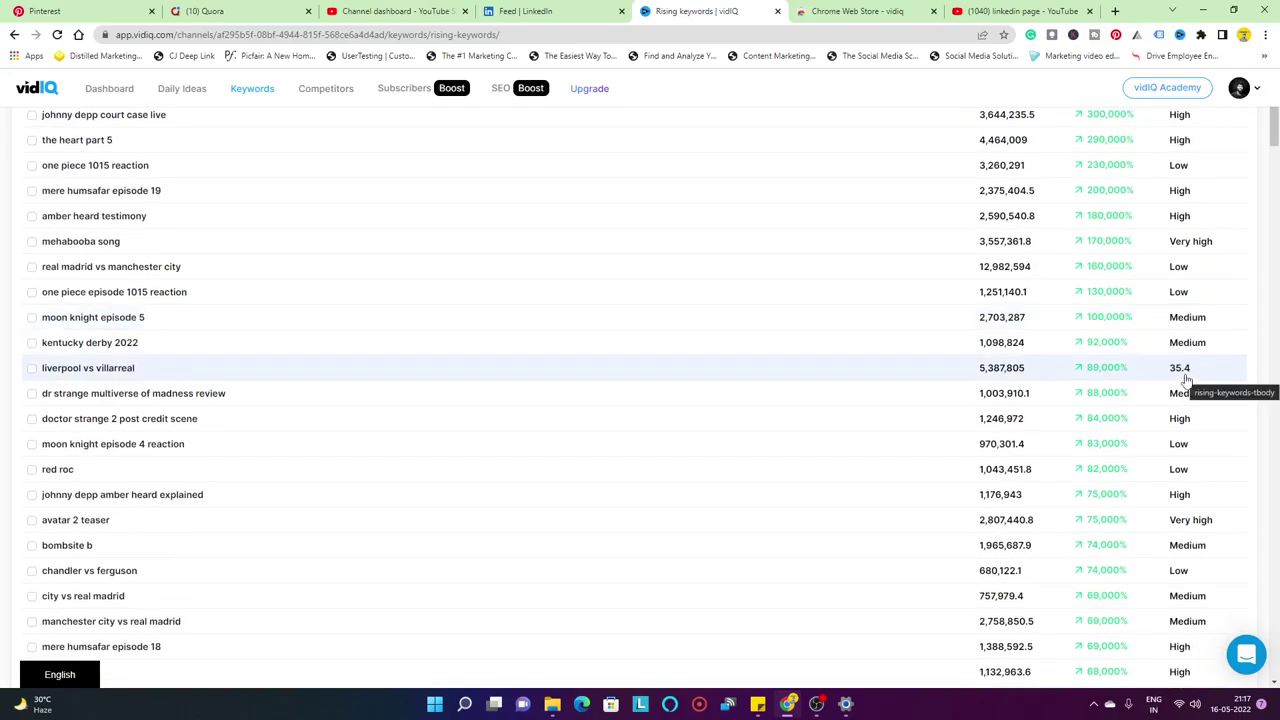
pyautogui.scroll(-2, 150, 385)
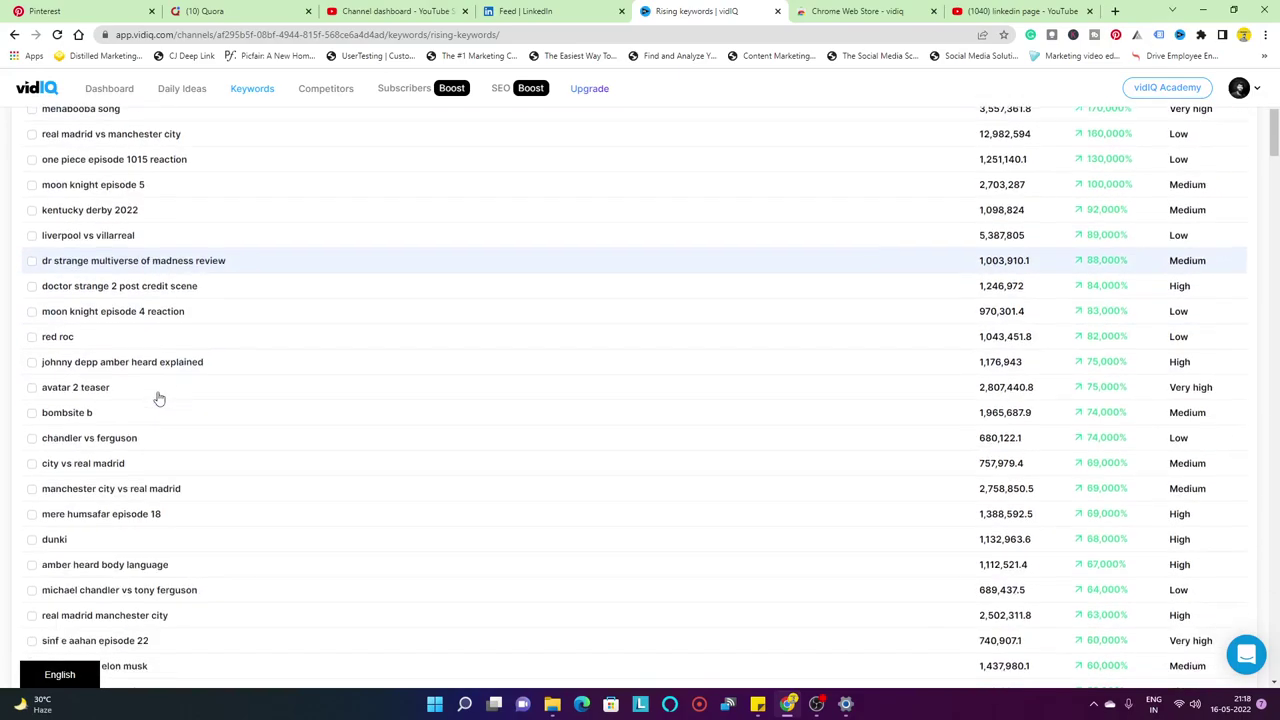
pyautogui.scroll(-2, 650, 402)
pyautogui.scroll(-9, 648, 404)
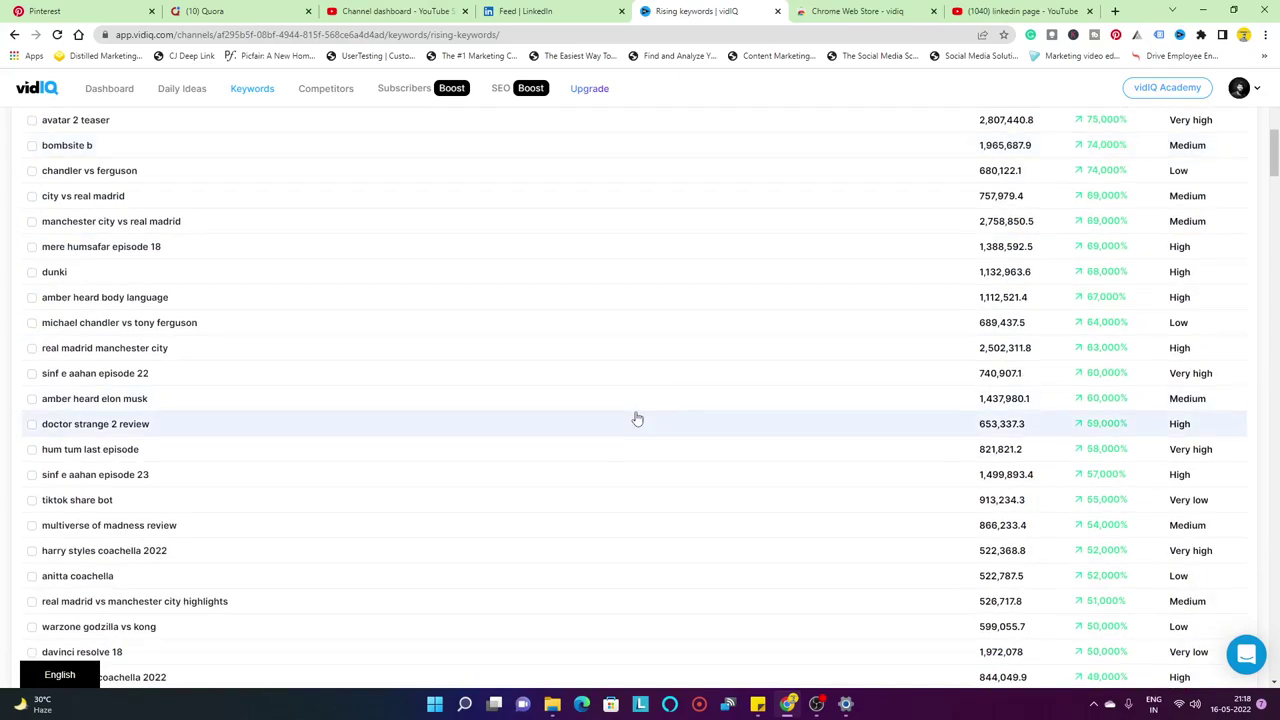
pyautogui.scroll(-5, 637, 419)
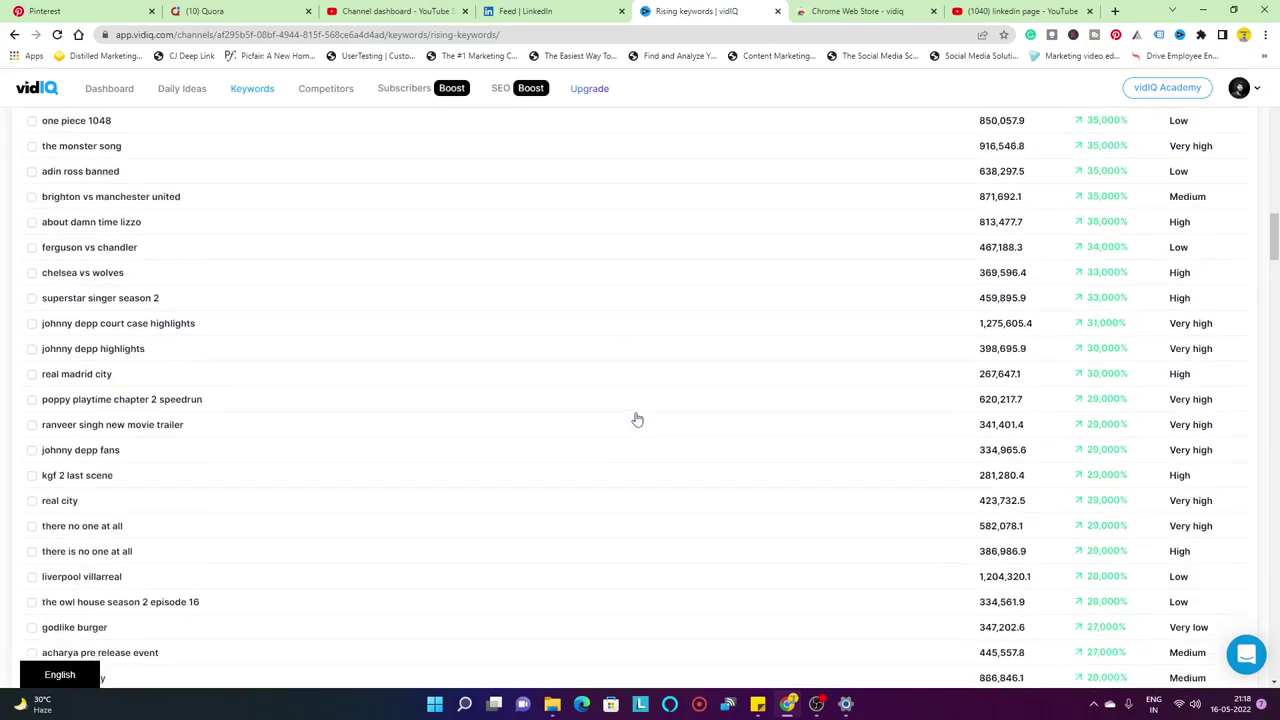
pyautogui.scroll(15, 623, 443)
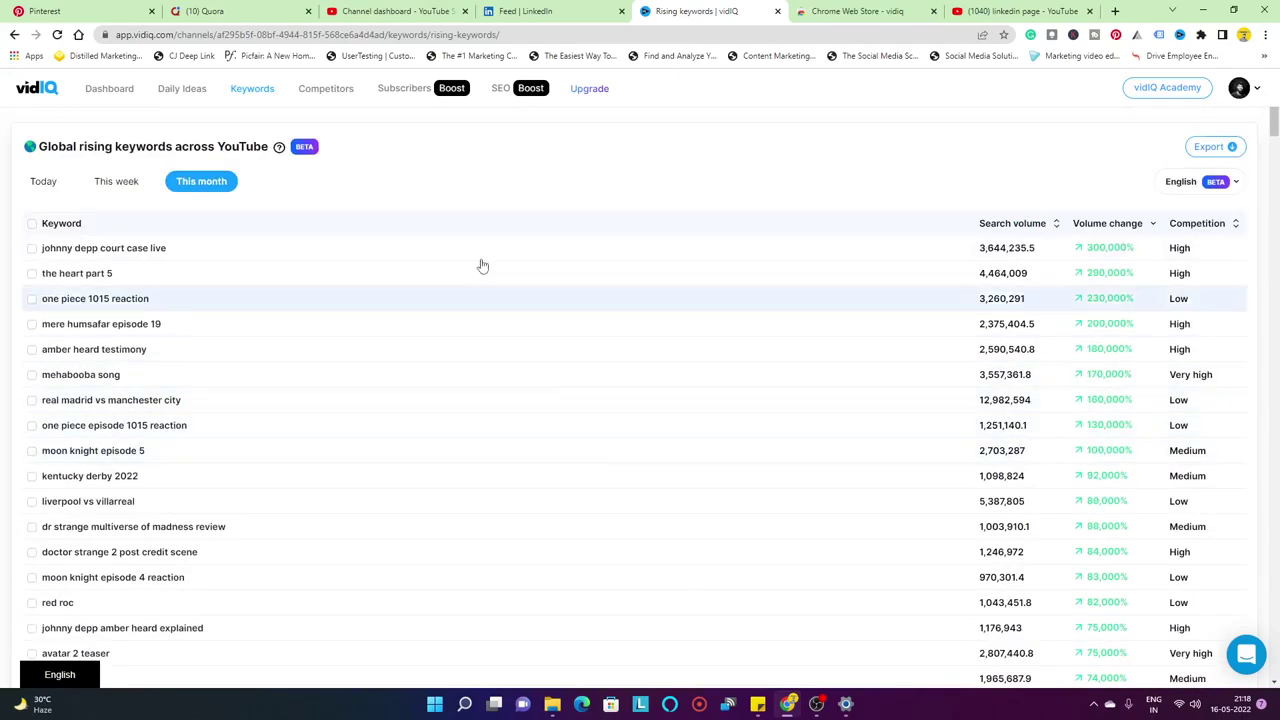
pyautogui.scroll(2, 480, 266)
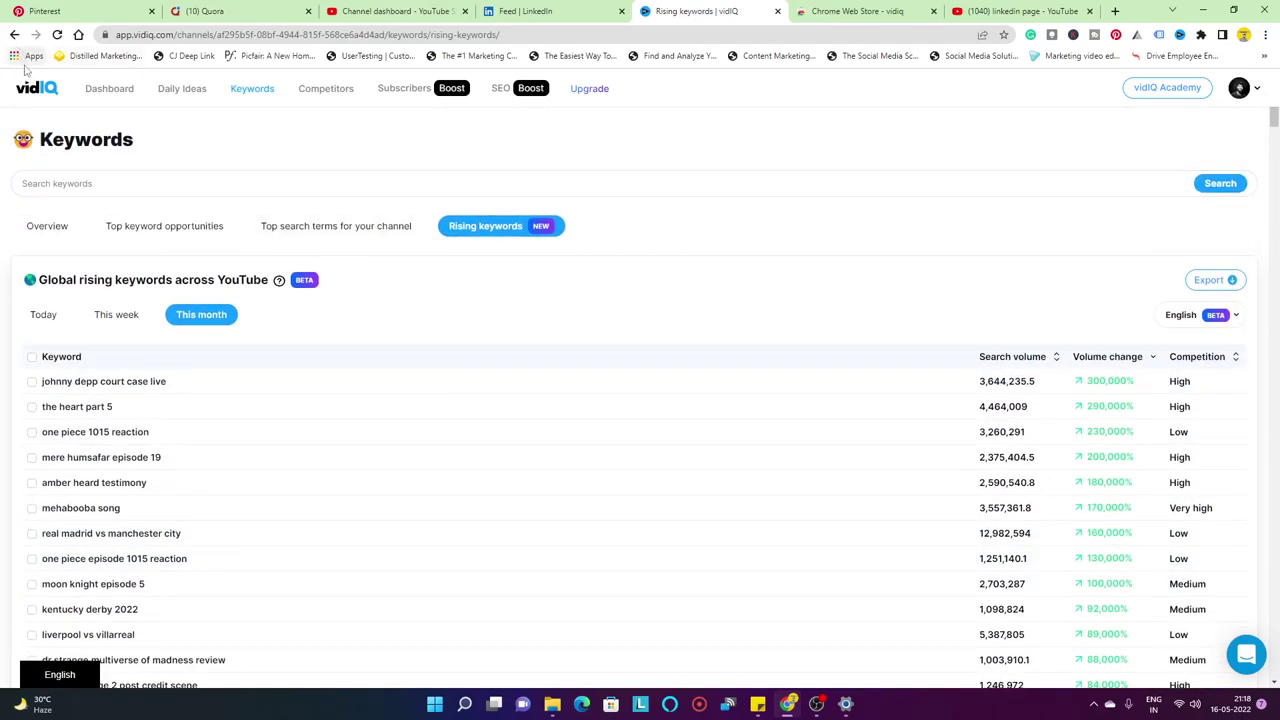
# - Return to the dashboard and show competitor performance for the last 30 days
pyautogui.click(14, 35)
pyautogui.click(14, 35)
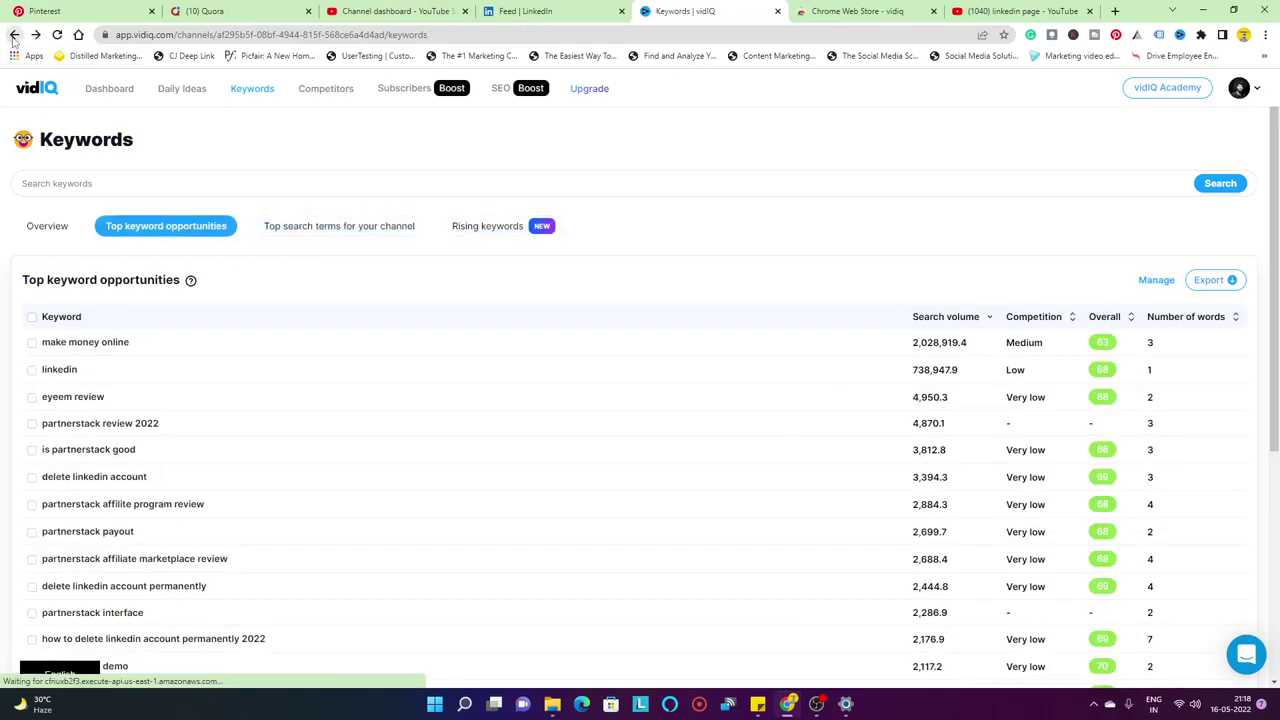
pyautogui.click(14, 35)
pyautogui.click(14, 35)
pyautogui.scroll(-5, 617, 374)
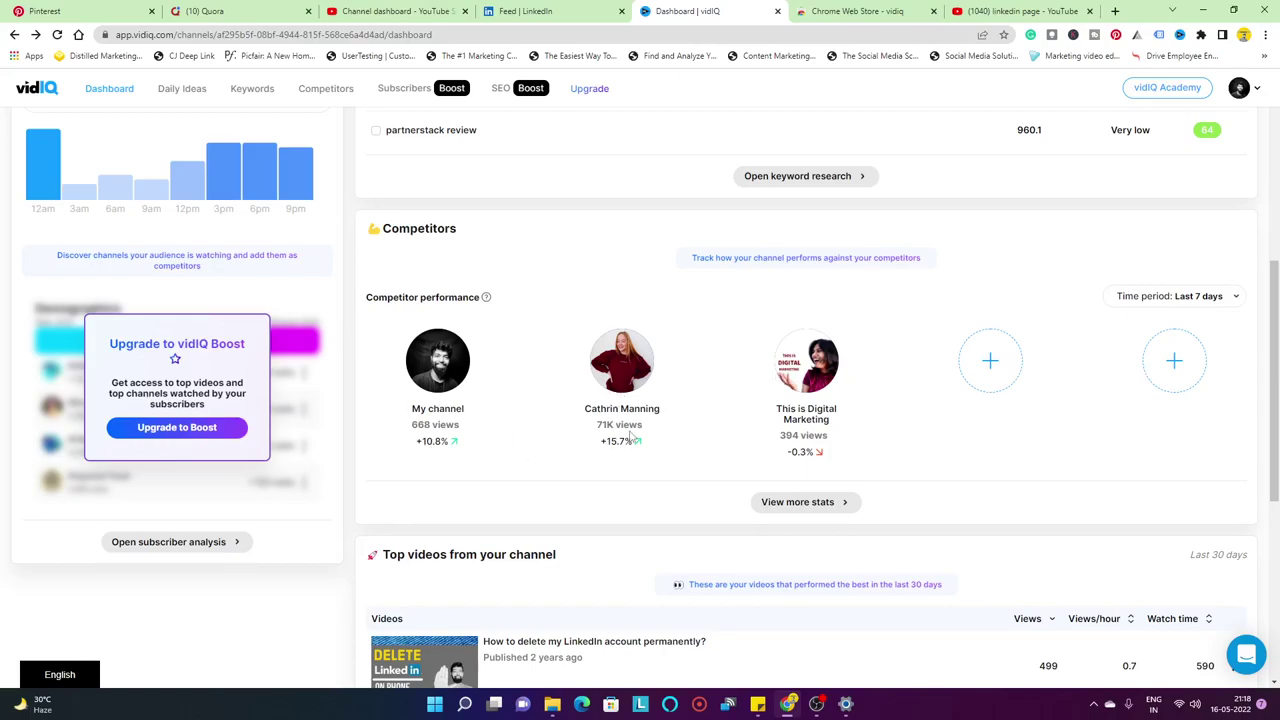
pyautogui.click(1226, 300)
pyautogui.click(1156, 349)
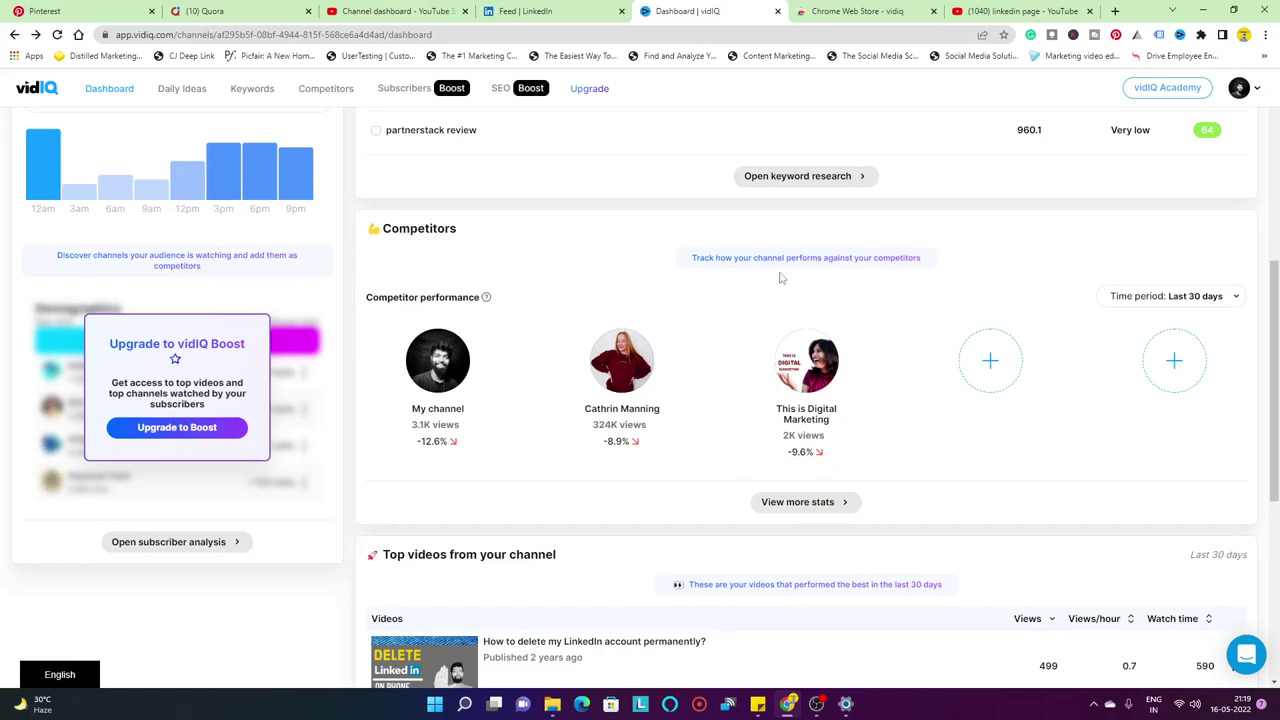
# - Open the detailed competitor stats and compare the channels by views
pyautogui.click(806, 505)
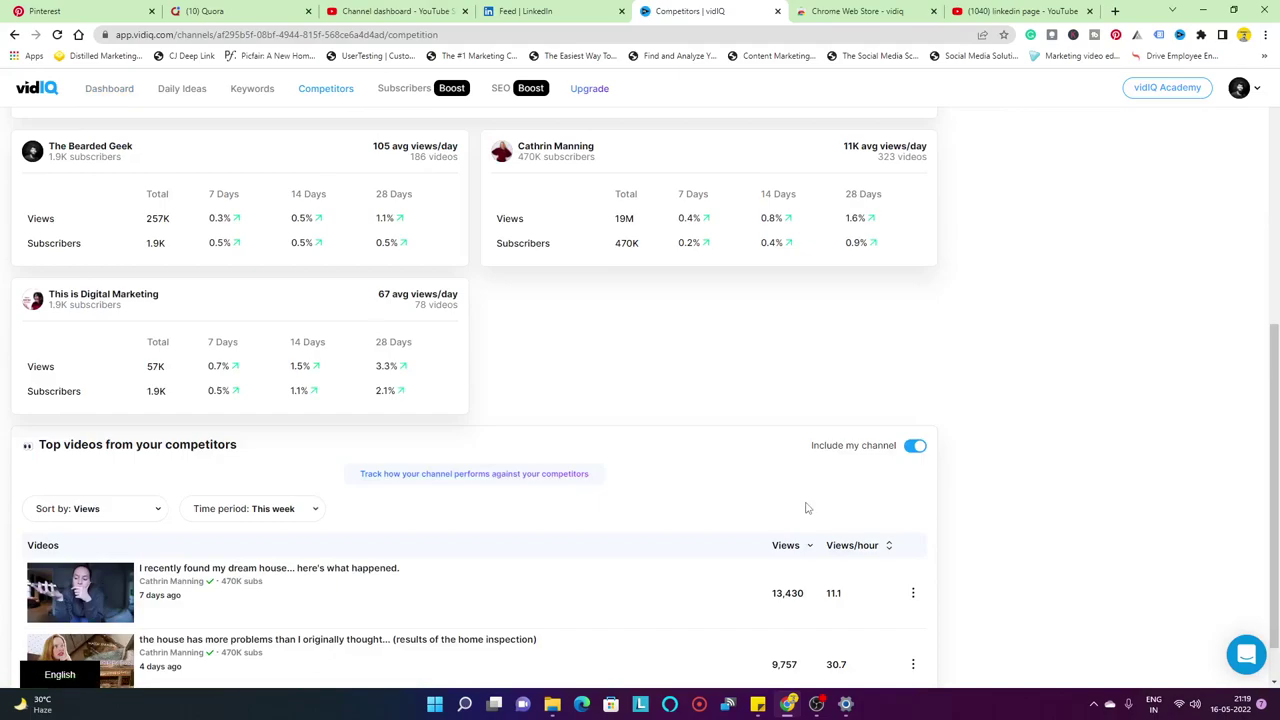
pyautogui.scroll(5, 481, 376)
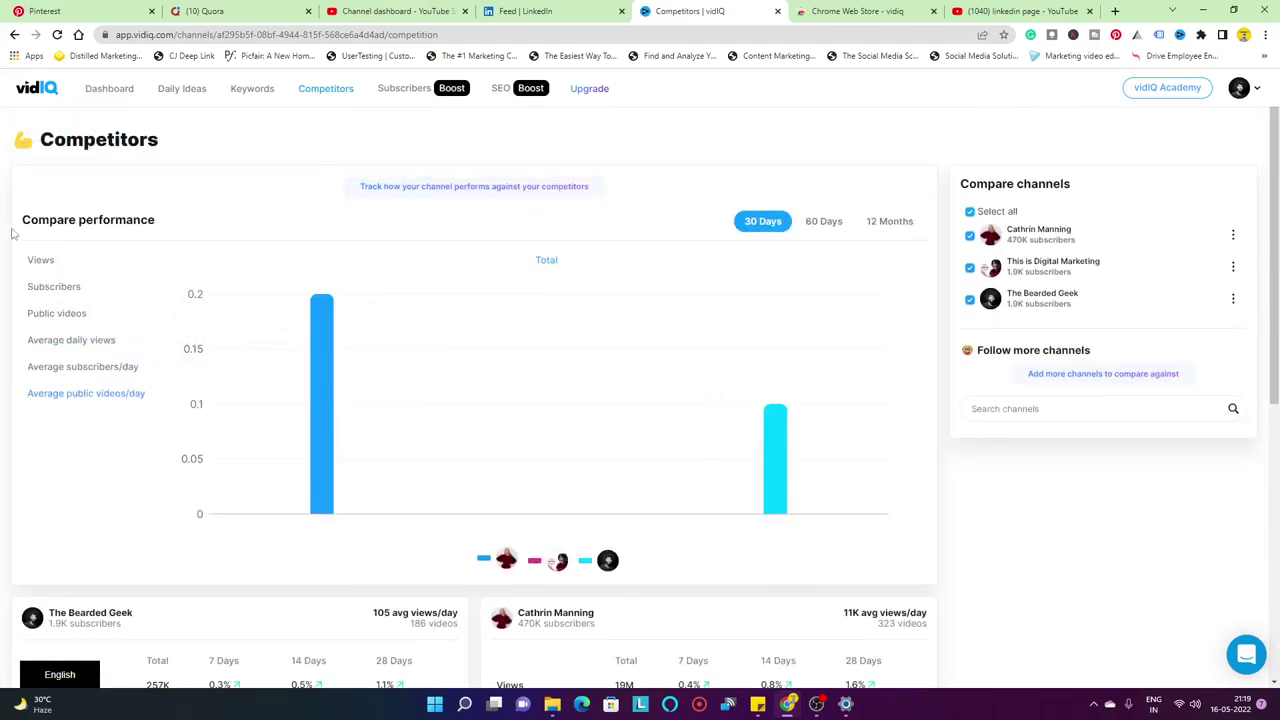
pyautogui.click(42, 260)
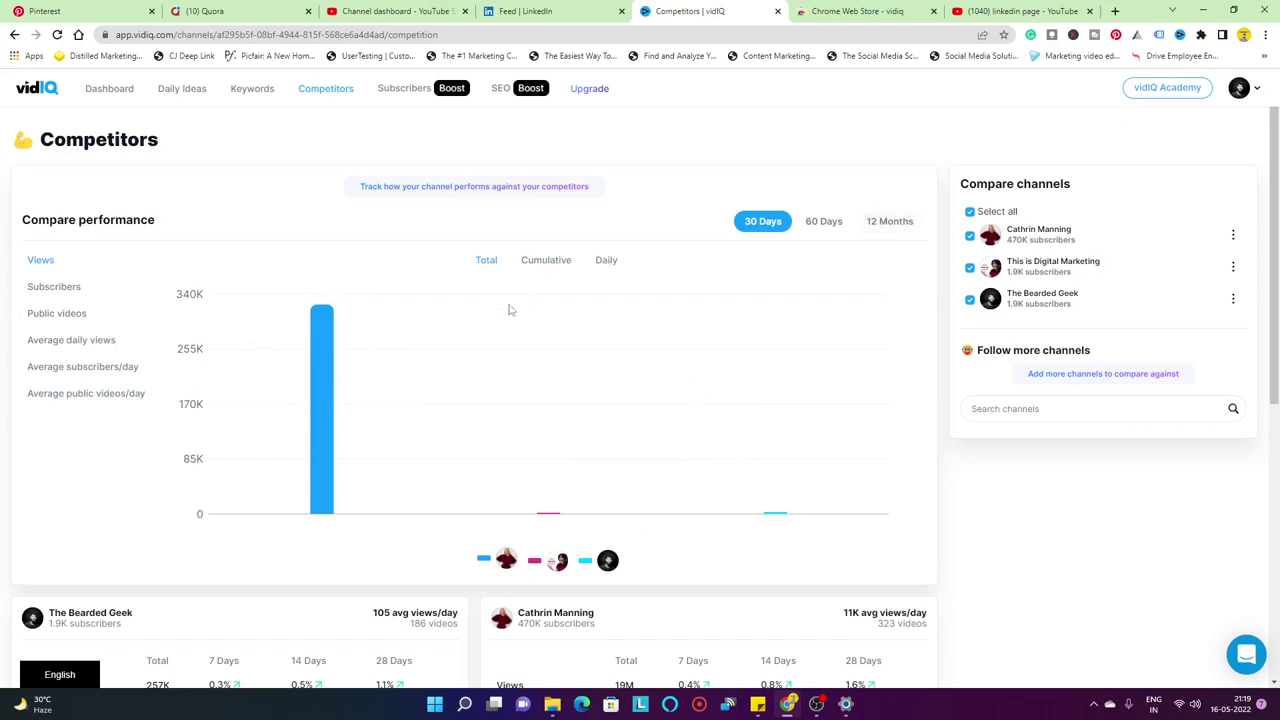
# - Exclude the 470K-subscriber channel from the comparison and inspect the 30-day views of the two remaining channels
pyautogui.click(970, 237)
pyautogui.click(970, 268)
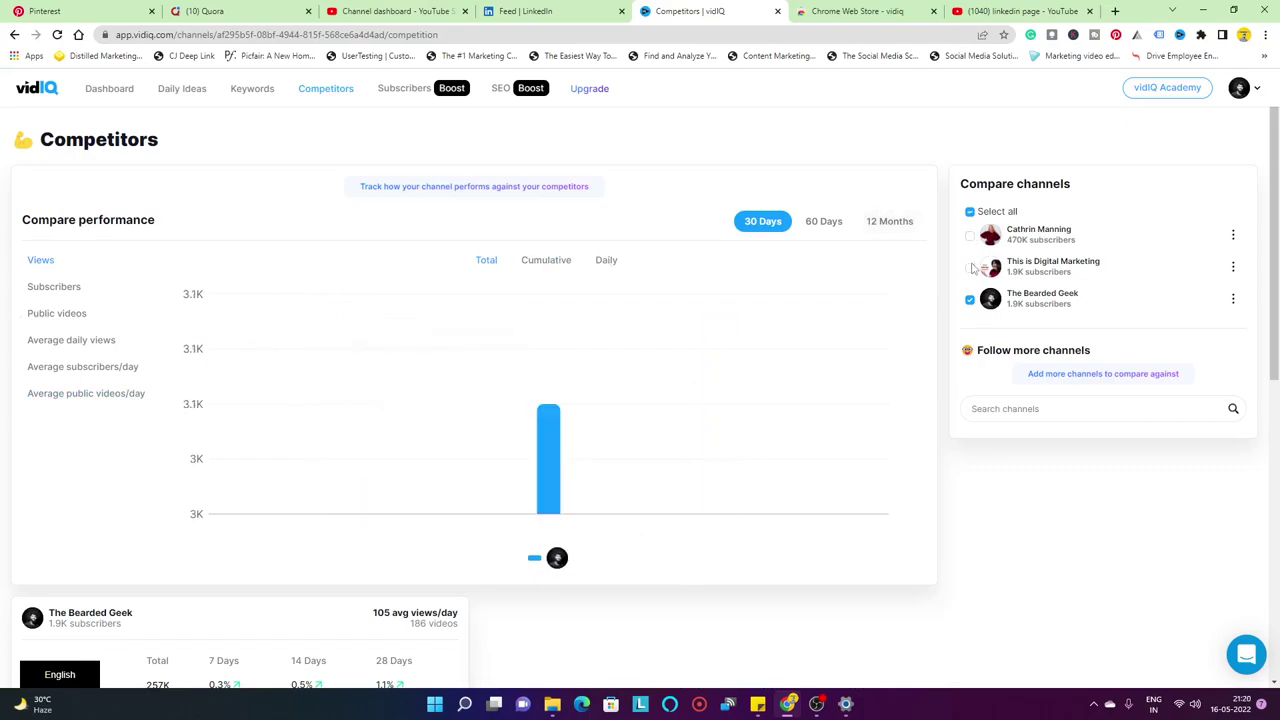
pyautogui.click(970, 237)
pyautogui.click(970, 268)
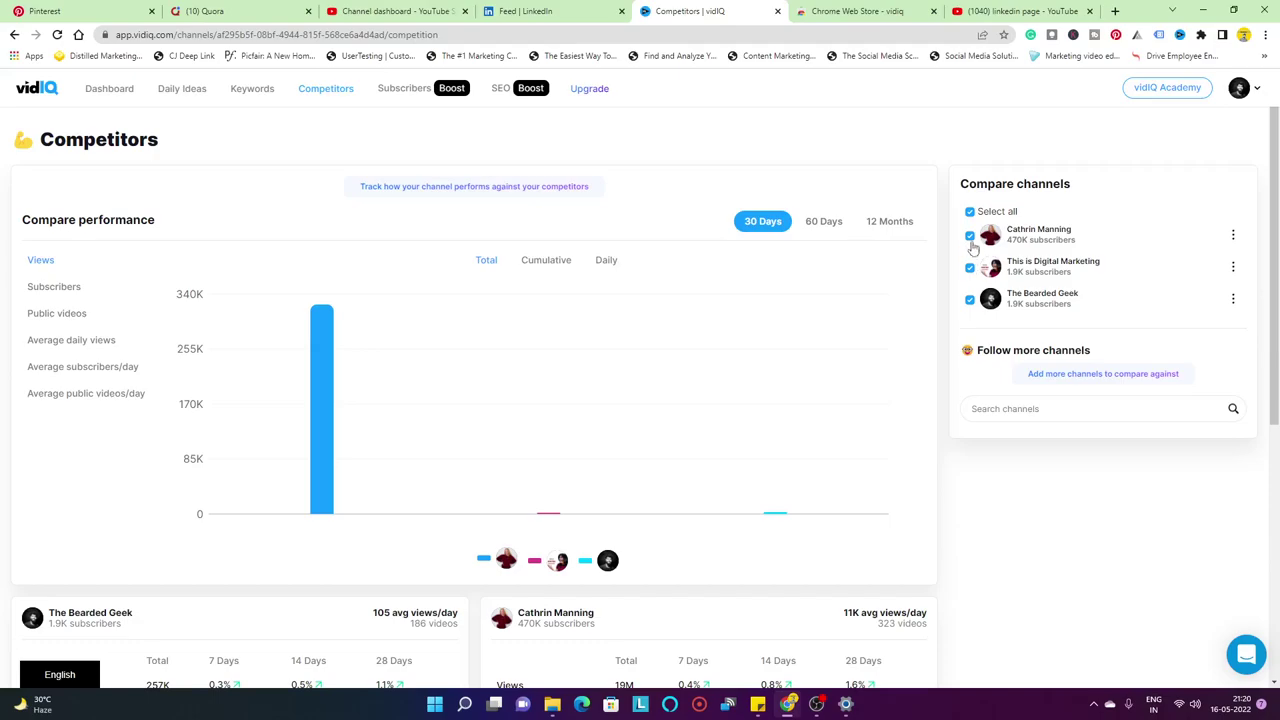
pyautogui.click(970, 237)
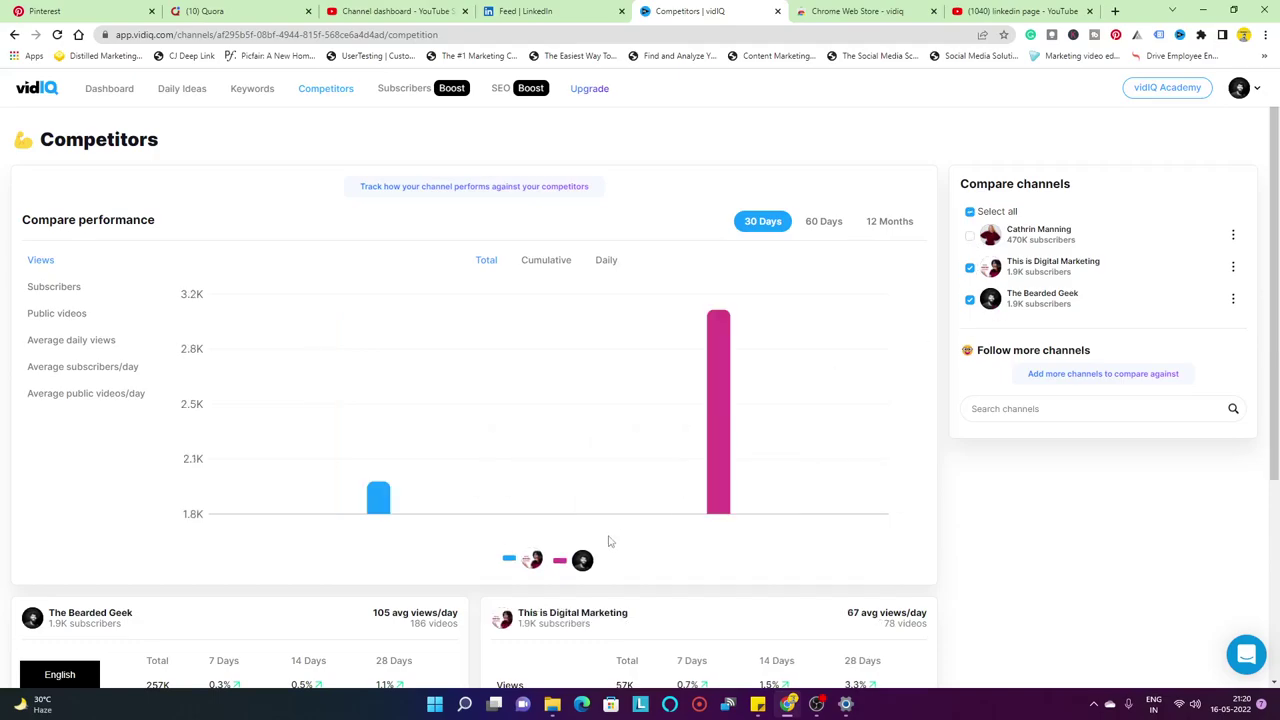
pyautogui.moveTo(724, 432)
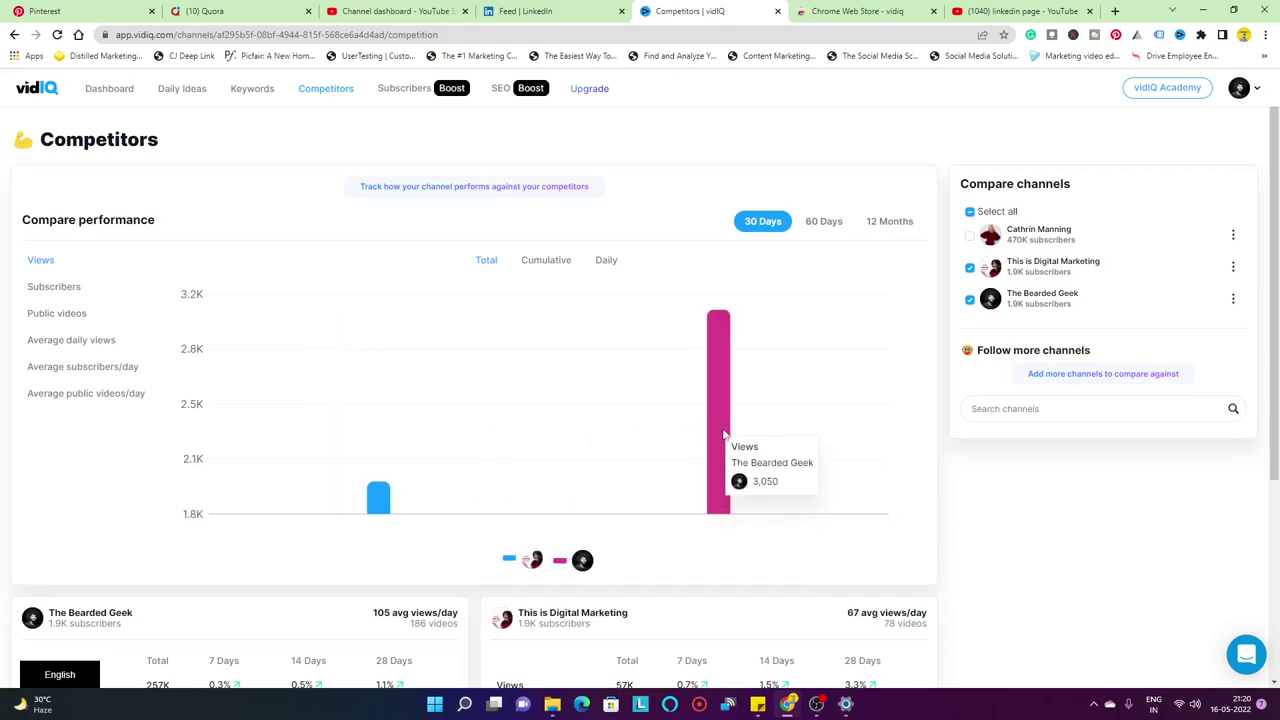
pyautogui.moveTo(376, 500)
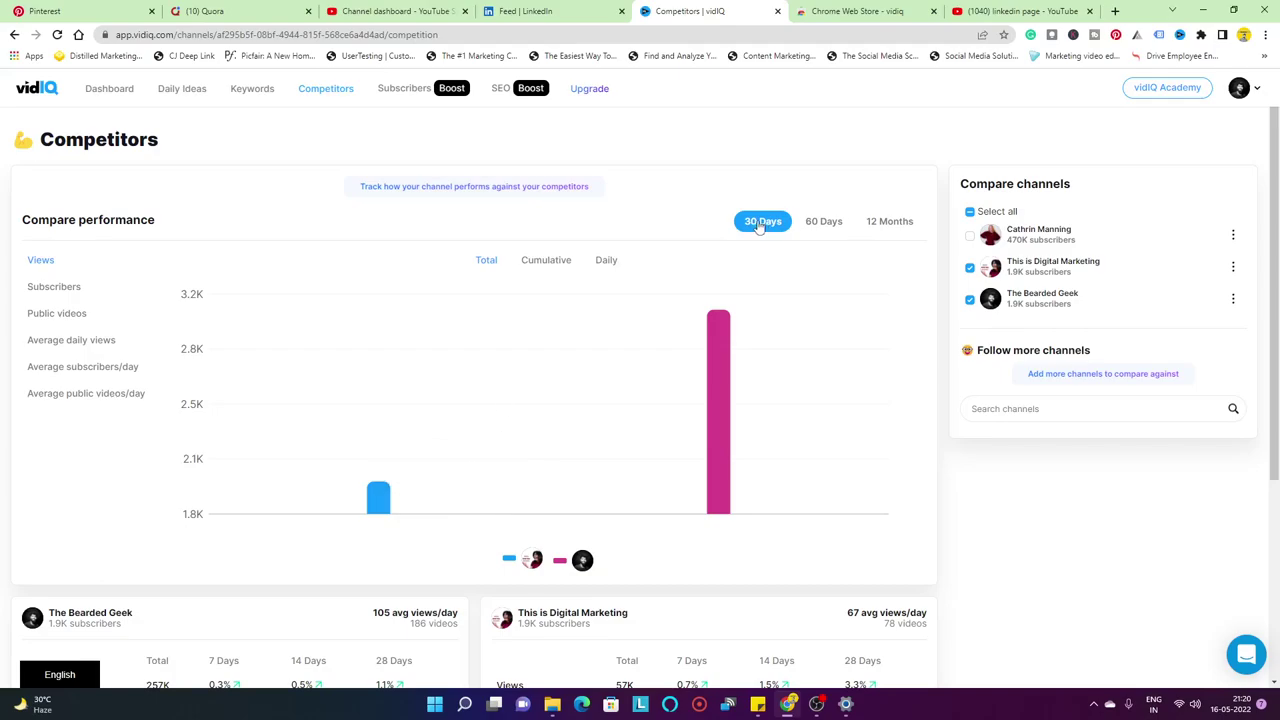
# - View the channels' cumulative and daily views charts, then return to the total views chart
pyautogui.click(545, 264)
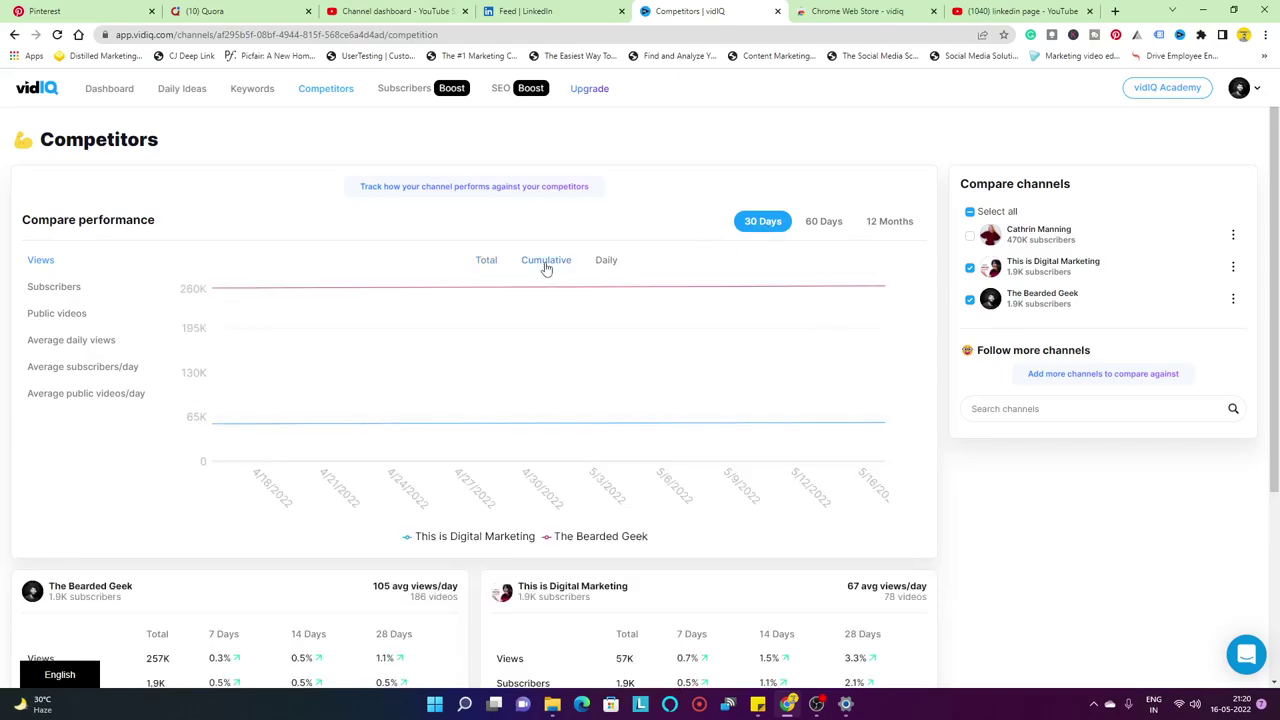
pyautogui.click(605, 265)
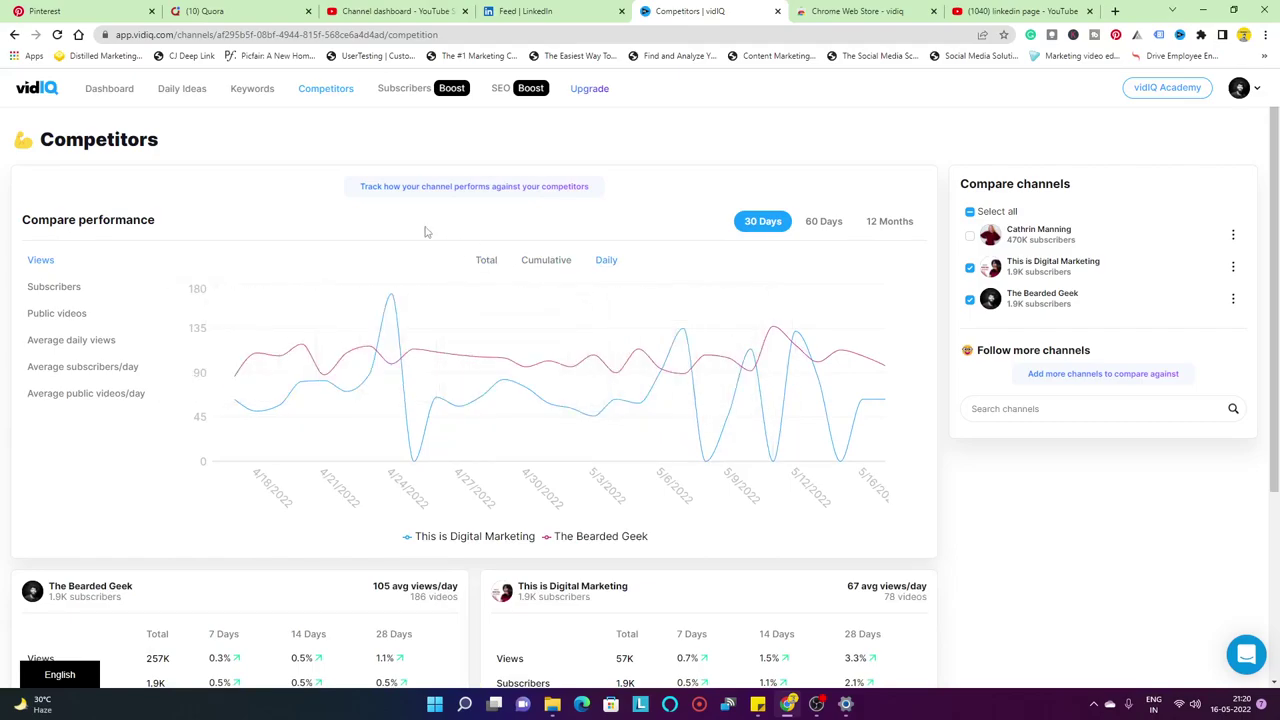
pyautogui.click(485, 261)
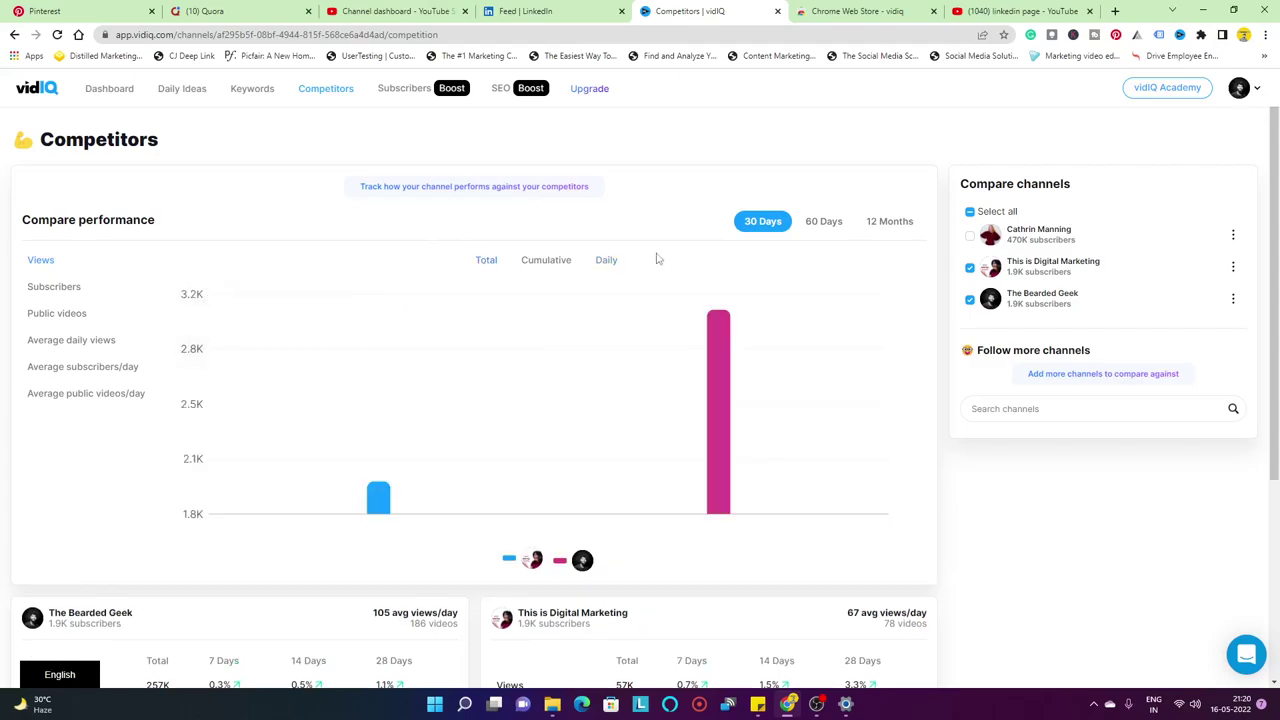
# - Examine both channels' view and subscriber growth figures and the competitors' top videos section
pyautogui.scroll(-2, 992, 529)
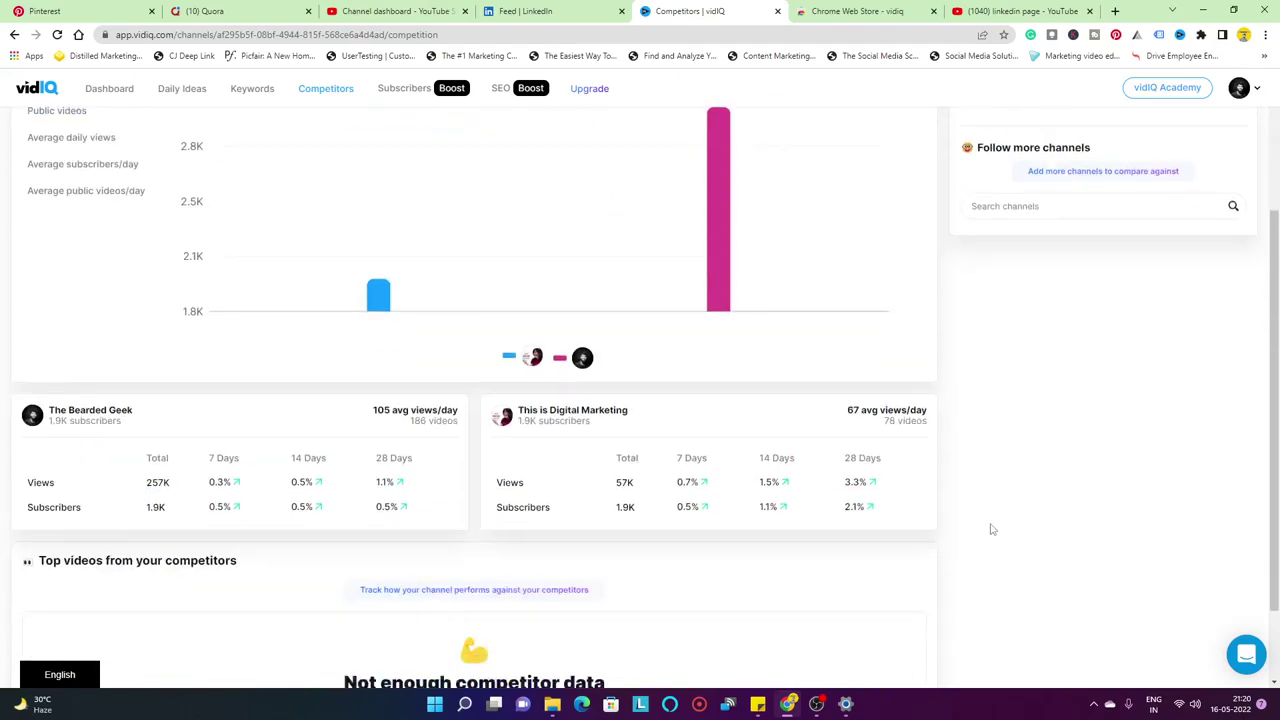
pyautogui.scroll(-1, 985, 512)
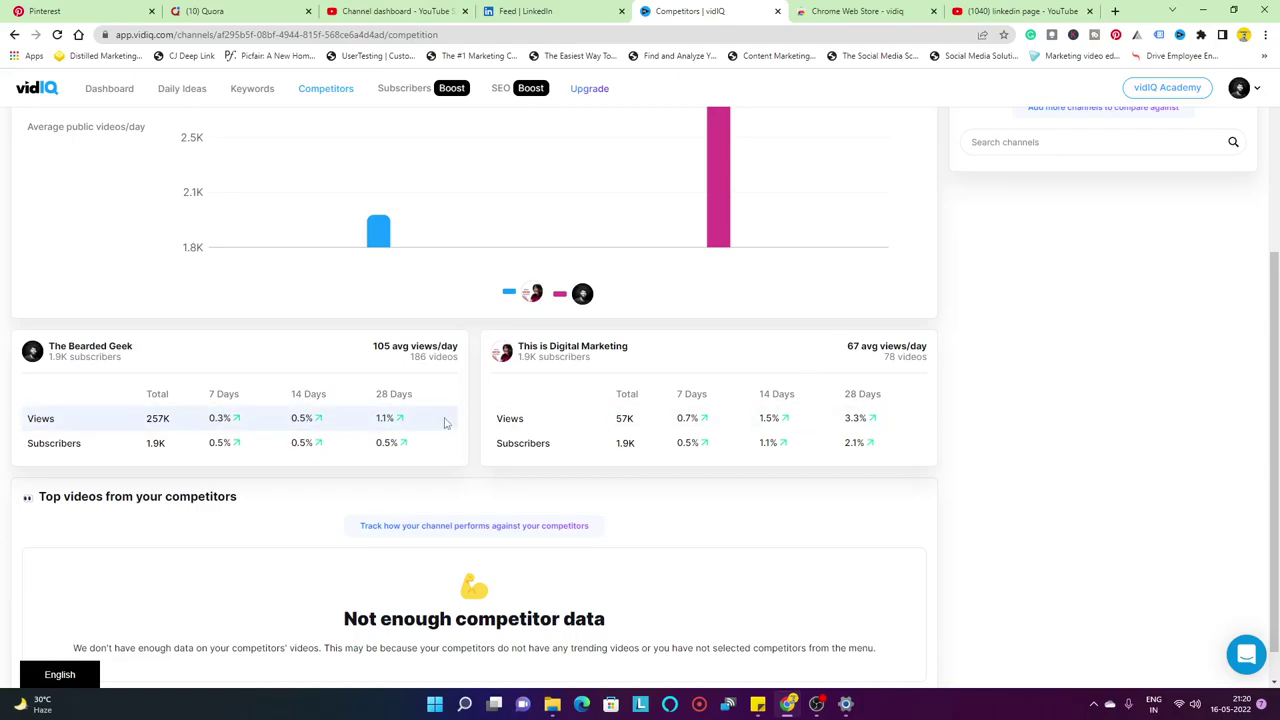
pyautogui.scroll(-1, 1008, 468)
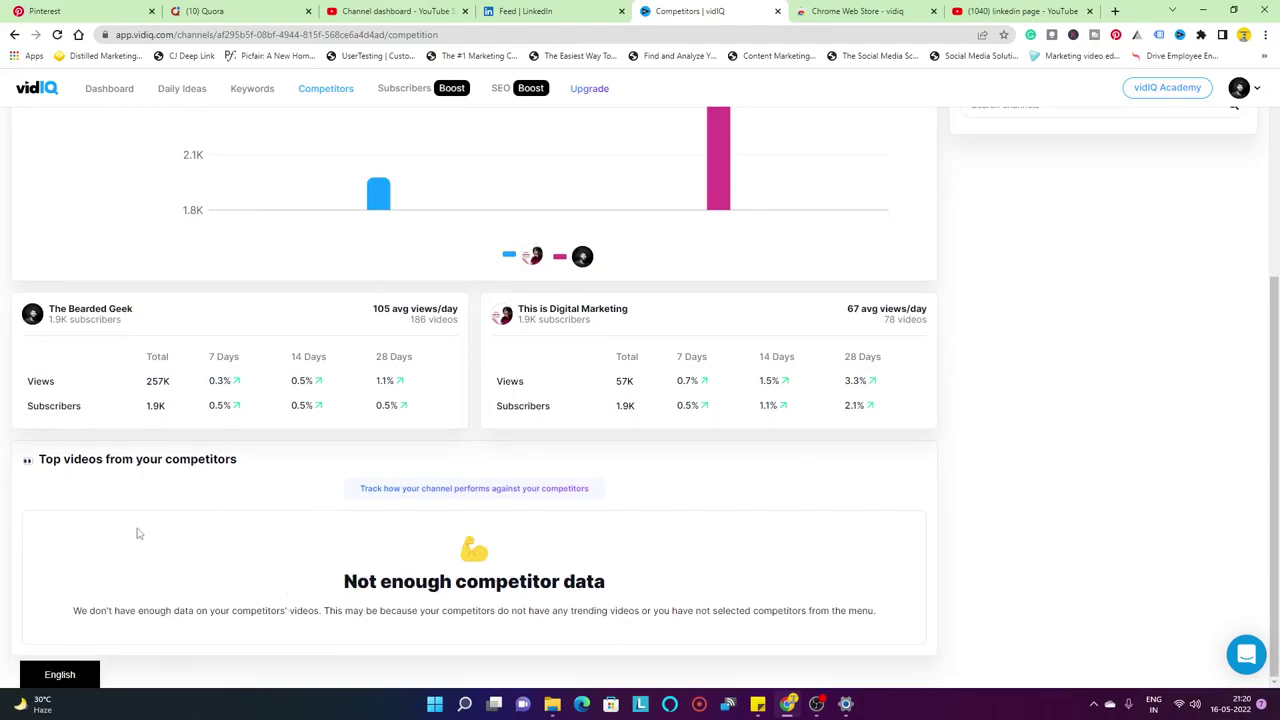
pyautogui.scroll(3, 258, 605)
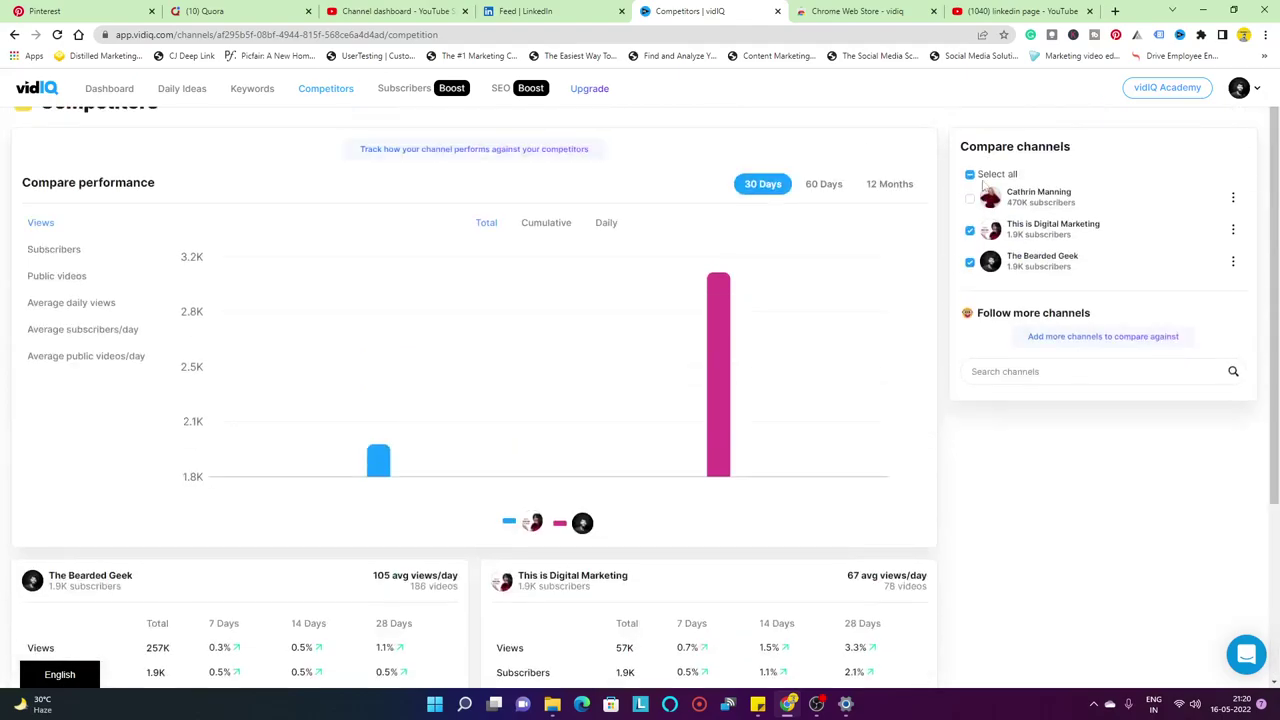
# - Include the 470K-subscriber channel in the comparison again and review the competitors' top videos this week
pyautogui.click(970, 200)
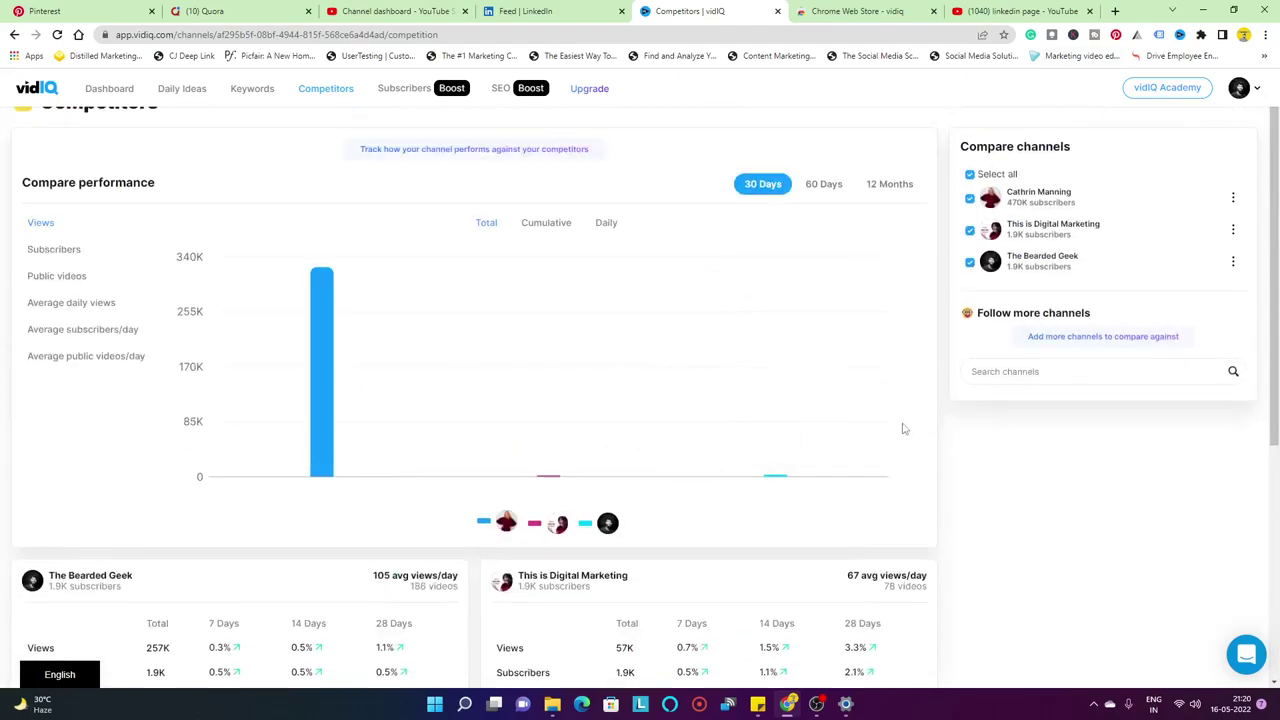
pyautogui.scroll(-5, 903, 429)
pyautogui.scroll(-1, 700, 466)
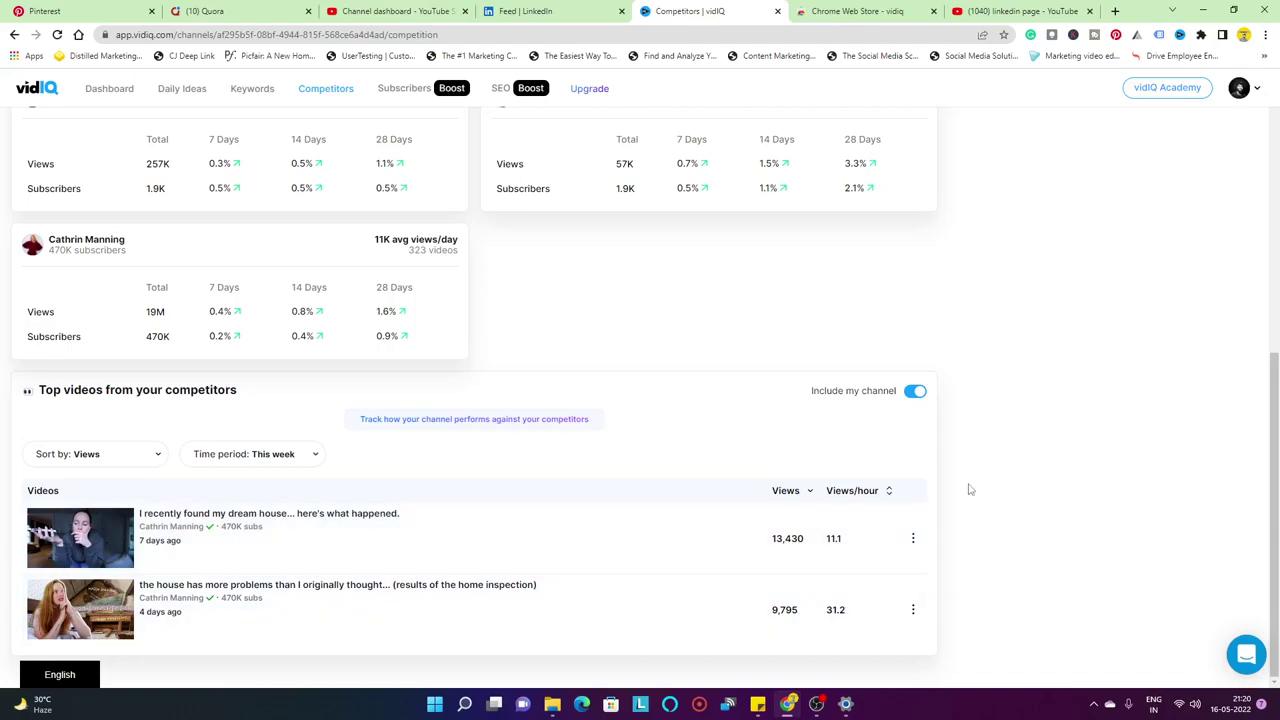
# - Compare the channels by subscribers, public videos, average daily views, average subscribers per day and average public videos per day
pyautogui.scroll(5, 968, 492)
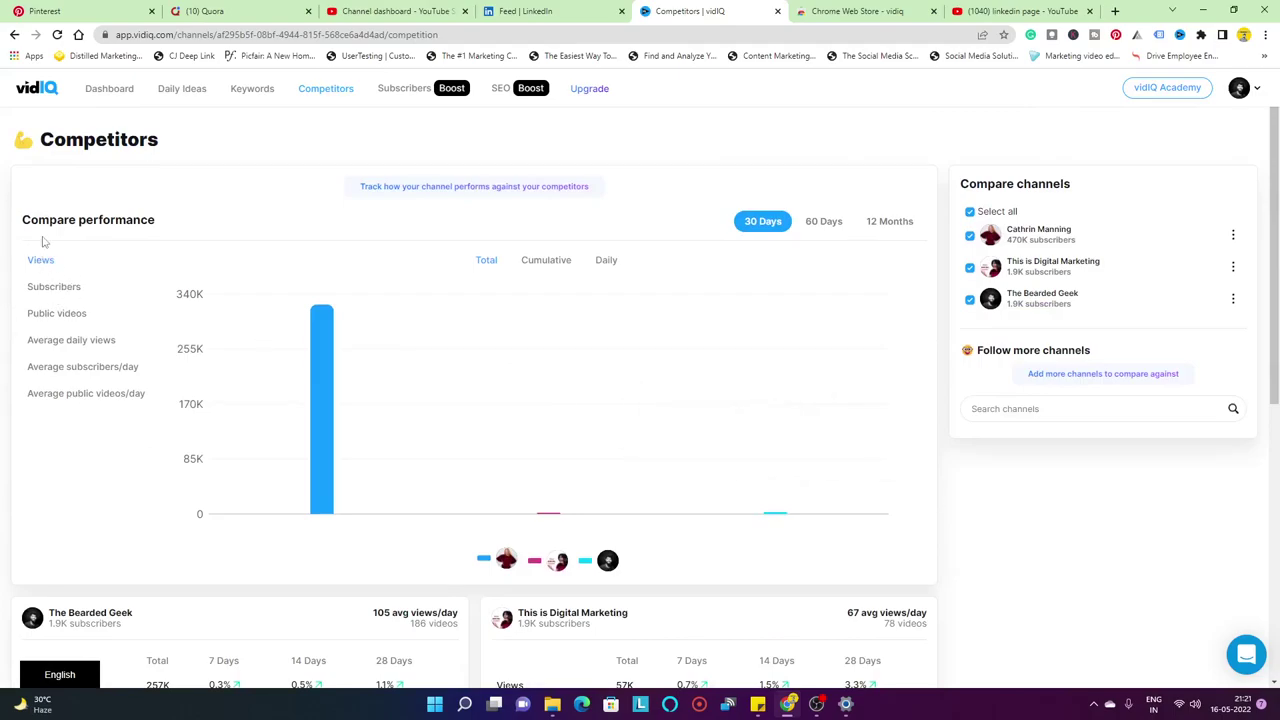
pyautogui.click(48, 289)
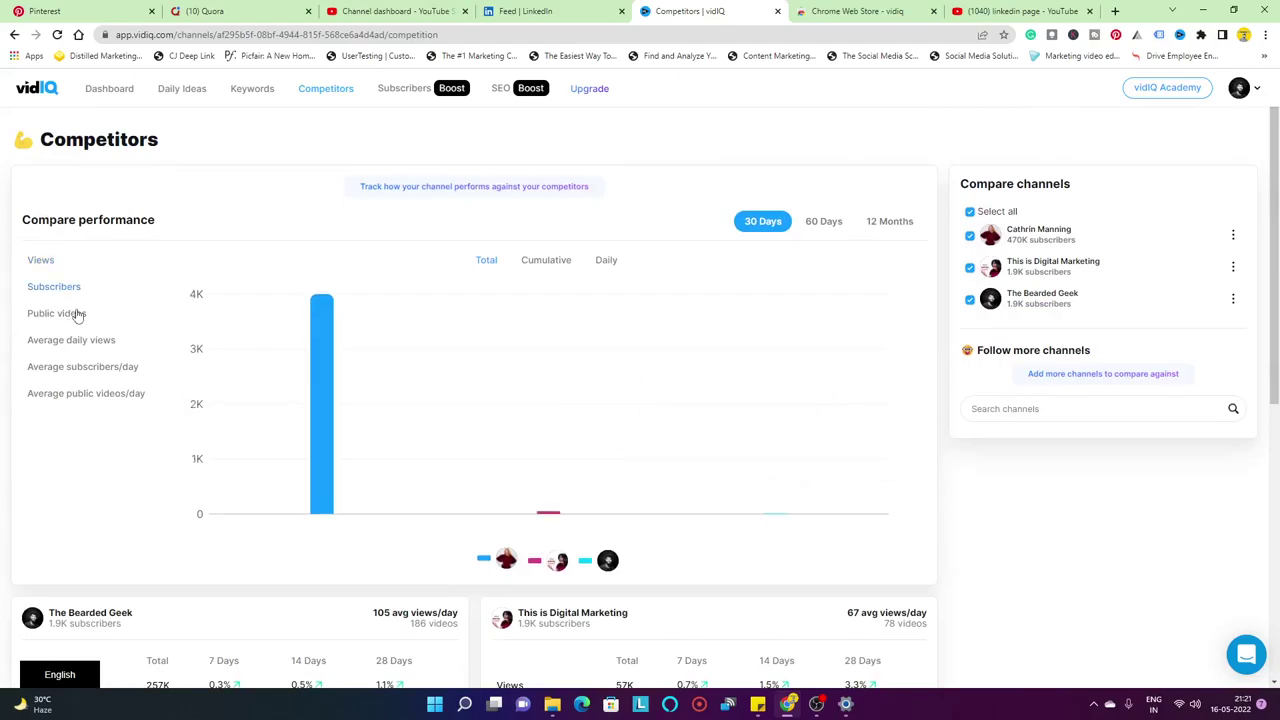
pyautogui.click(78, 315)
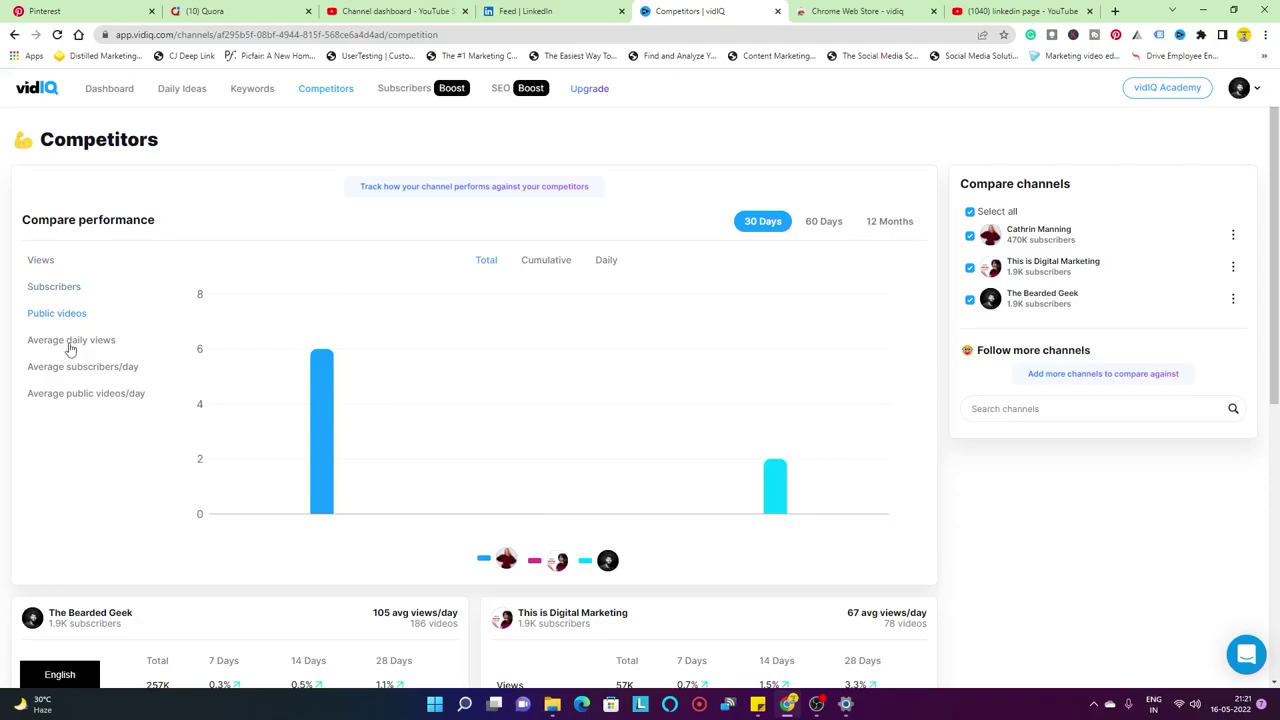
pyautogui.click(70, 345)
pyautogui.click(87, 377)
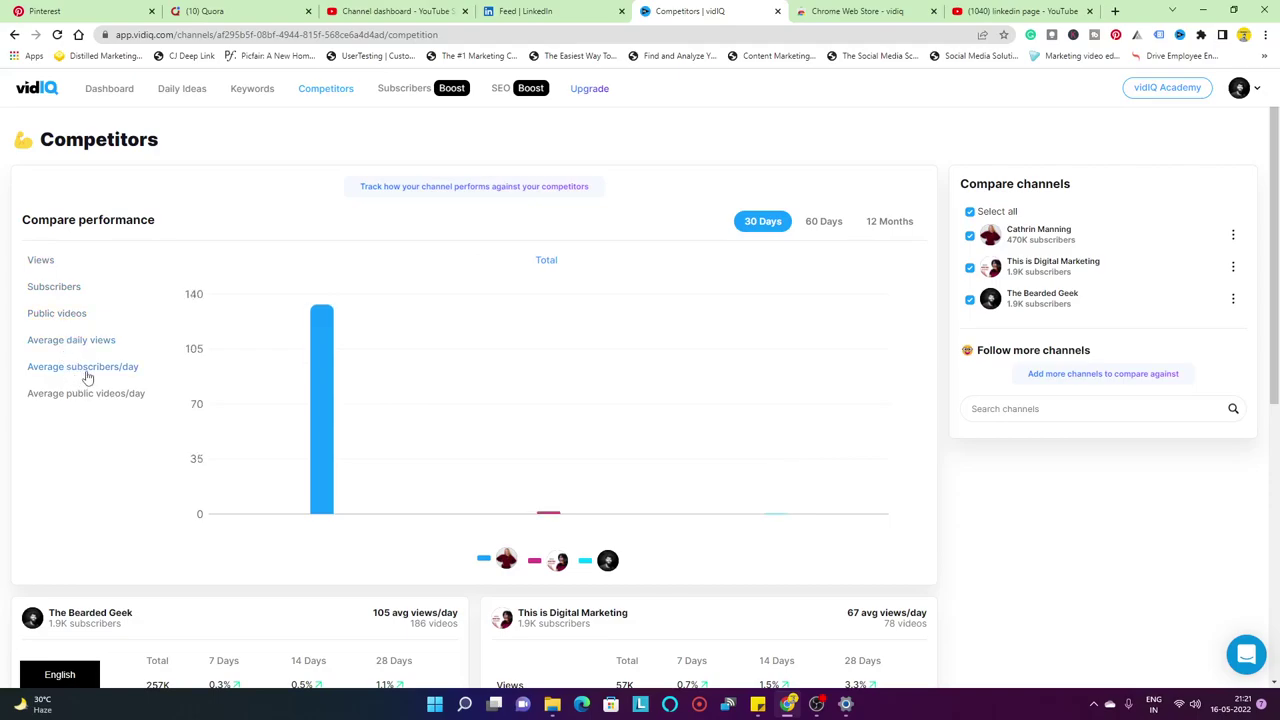
pyautogui.click(91, 394)
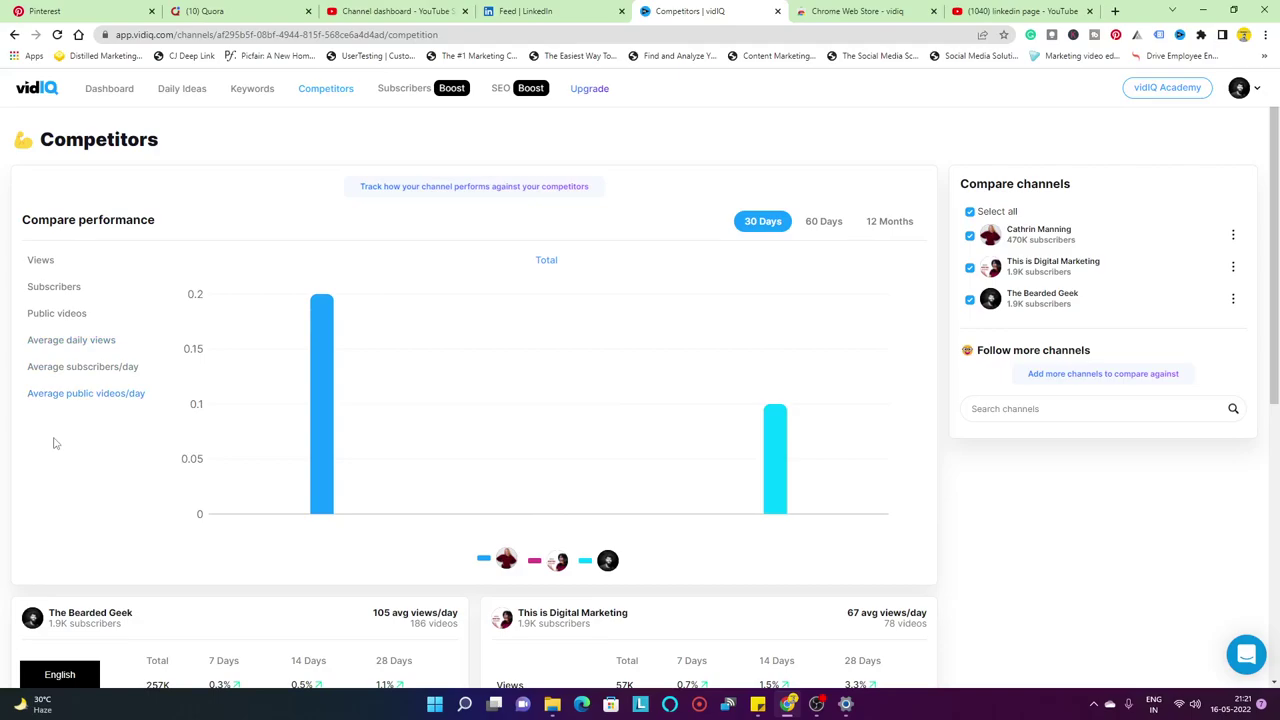
pyautogui.moveTo(784, 476)
# - Open the Subscribers page, then the SEO page, and look over its Bulk SEO section
pyautogui.click(418, 92)
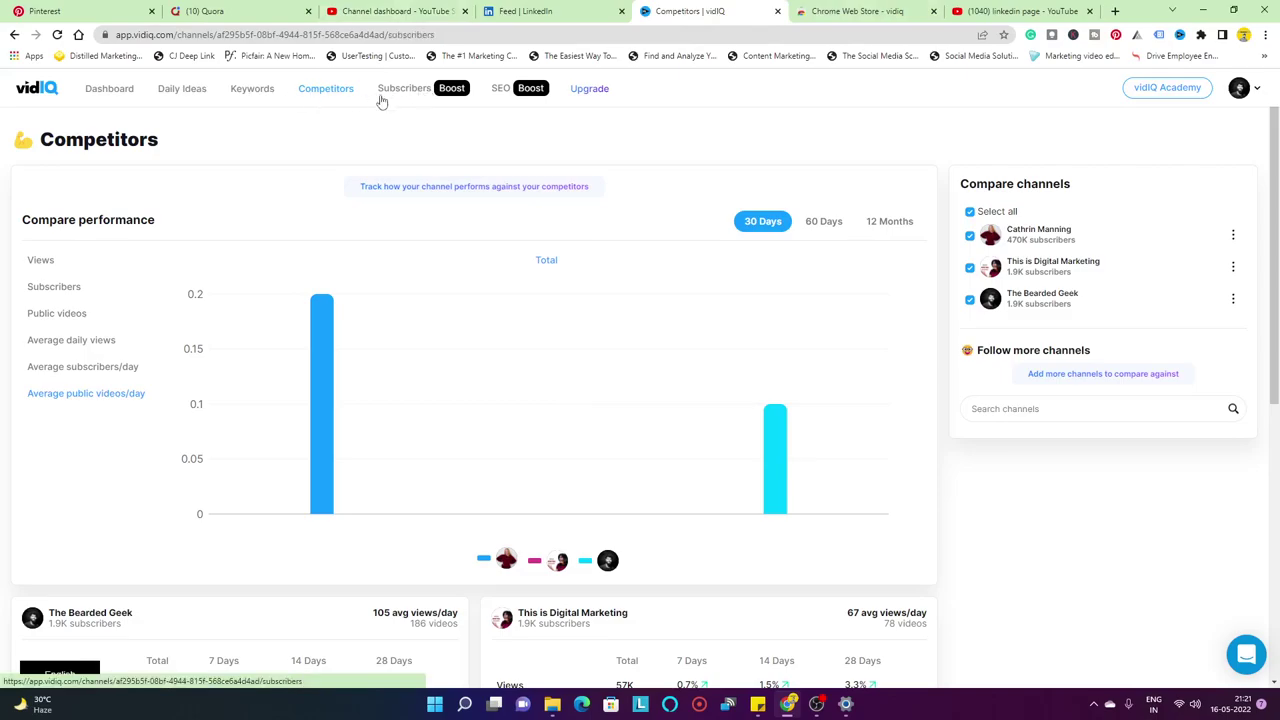
pyautogui.click(503, 90)
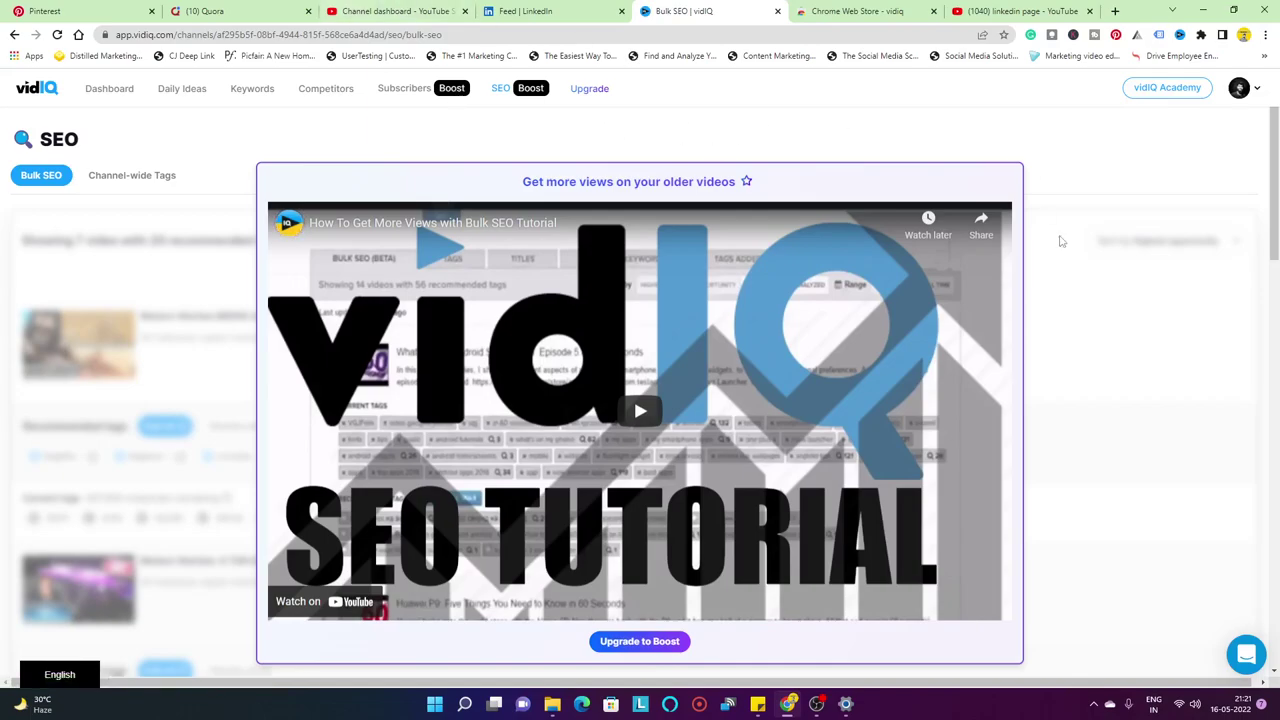
pyautogui.scroll(-2, 1100, 256)
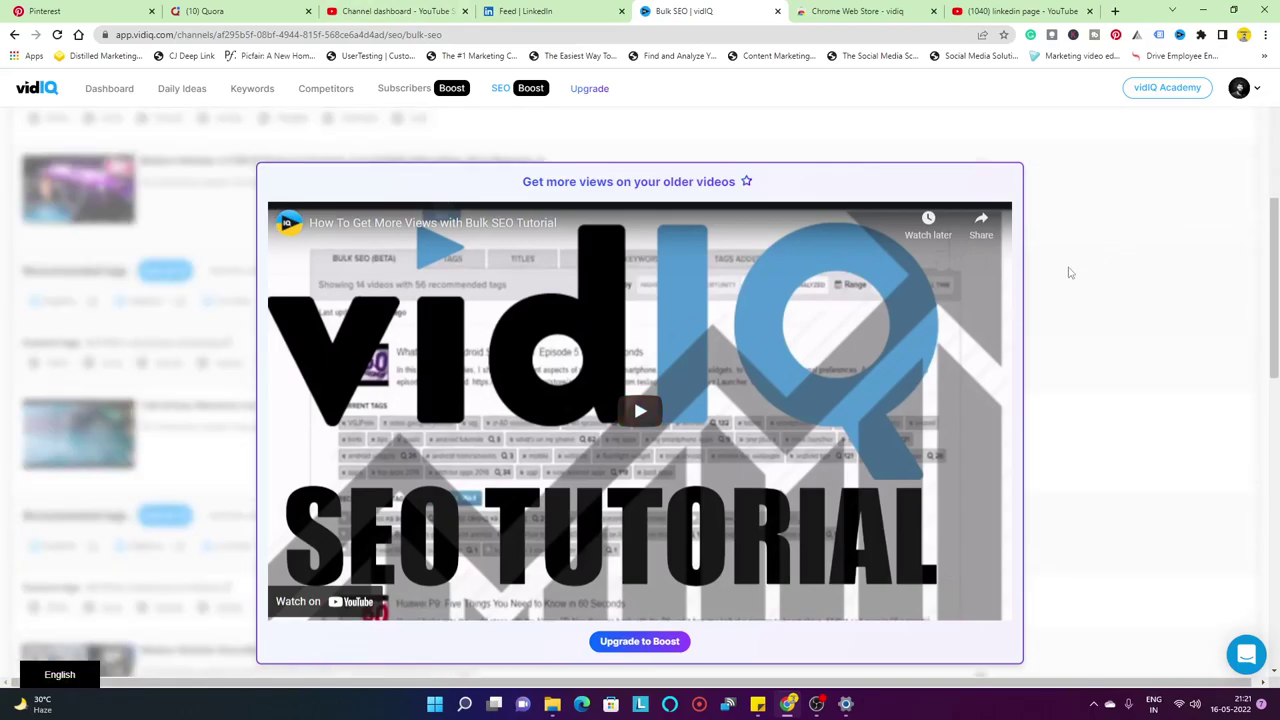
pyautogui.scroll(2, 1070, 272)
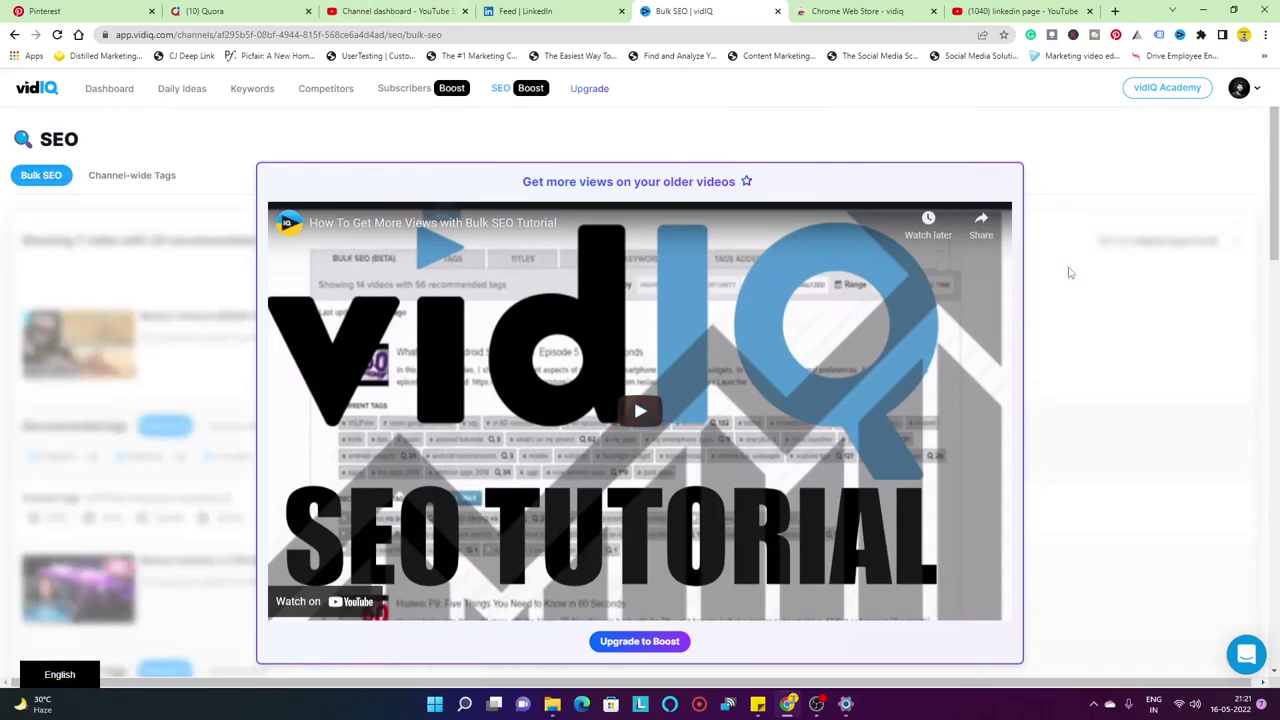
# - Return to the dashboard and review its keyword opportunities, competitors, top videos and top search terms
pyautogui.click(109, 90)
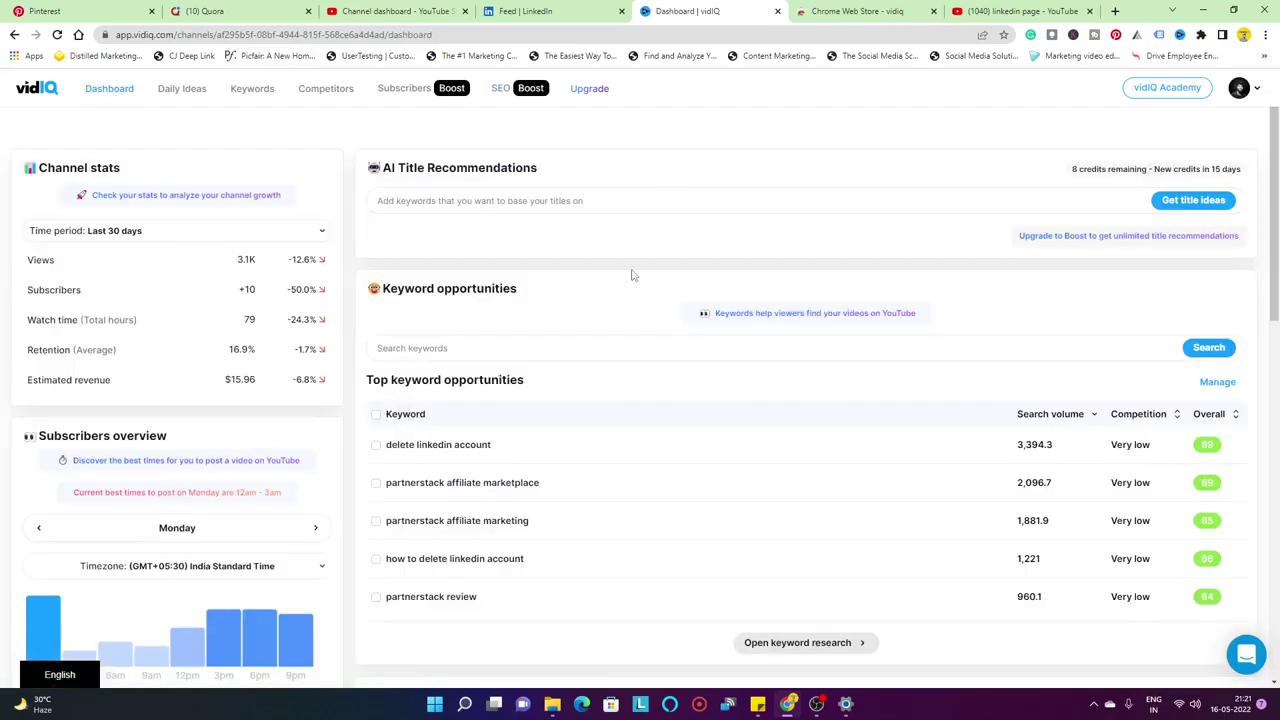
pyautogui.scroll(-2, 632, 275)
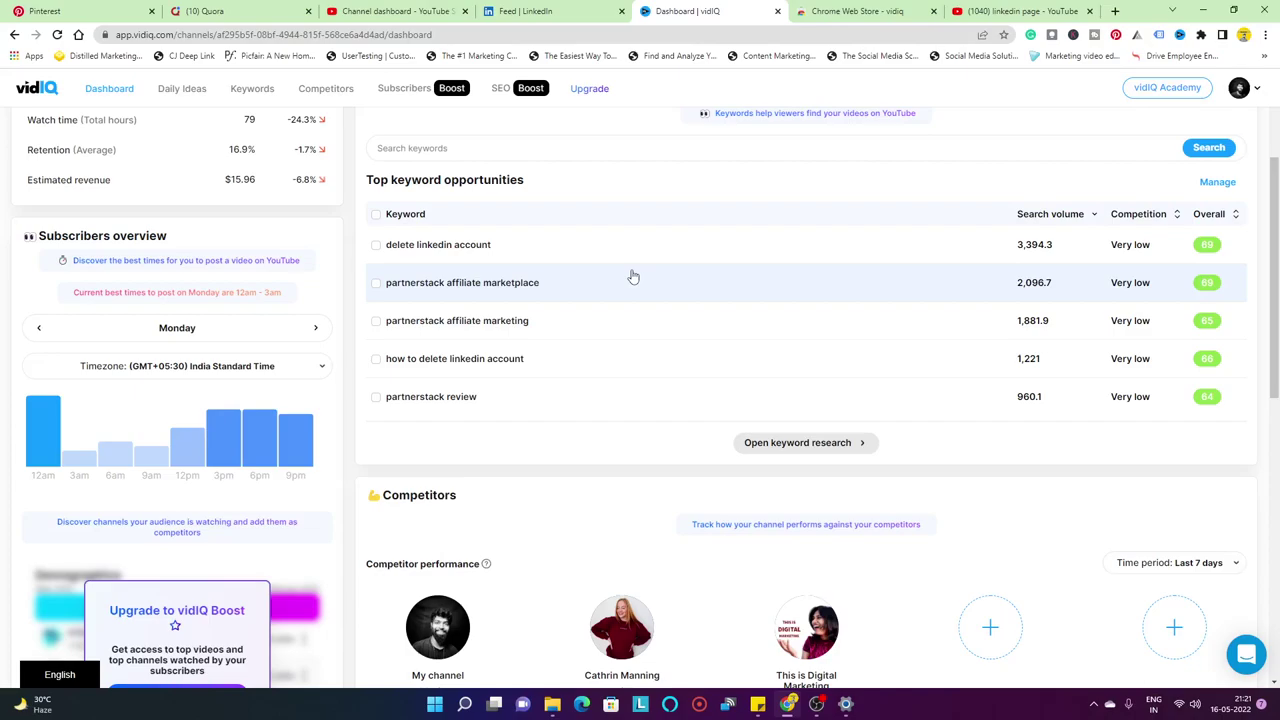
pyautogui.scroll(-3, 605, 262)
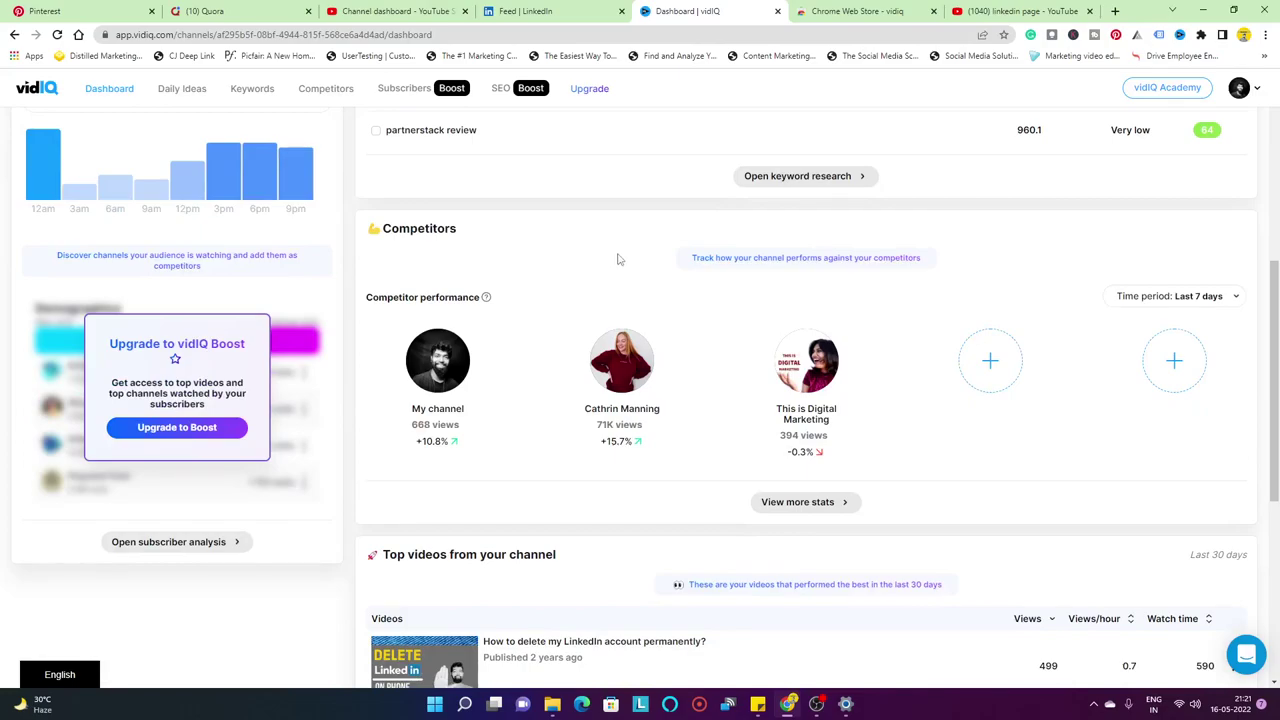
pyautogui.scroll(-6, 620, 277)
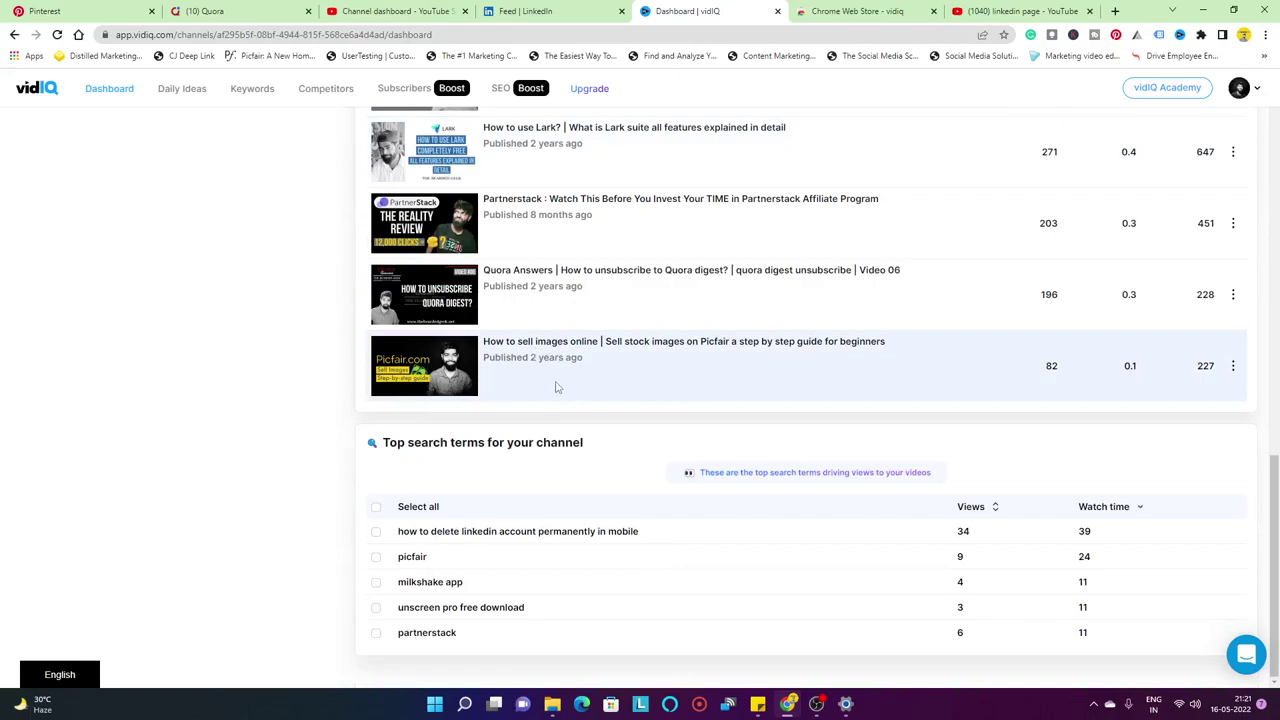
pyautogui.scroll(15, 560, 387)
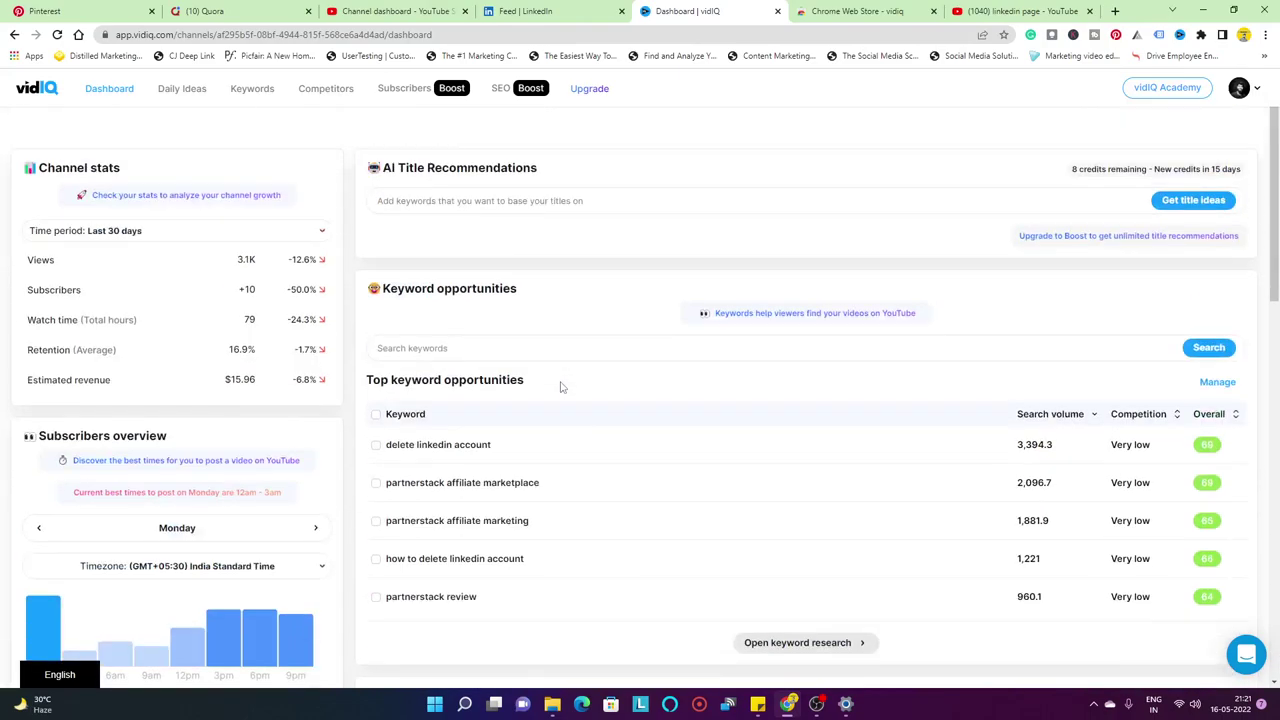